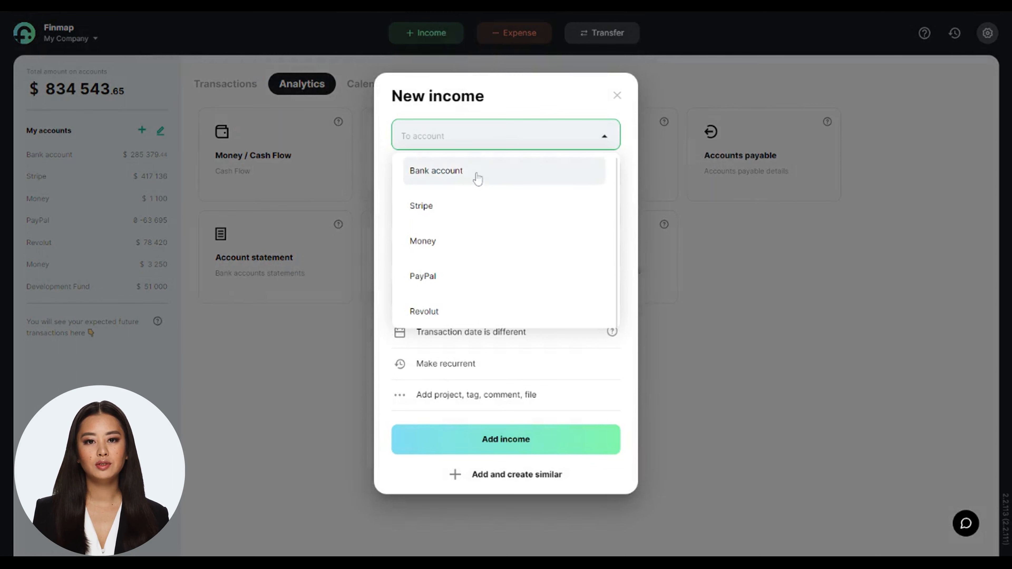
# Fill in the new income with Bank account, a sum of 1000 USD, category Speaking clubs and customer New Custom
pyautogui.click(454, 205)
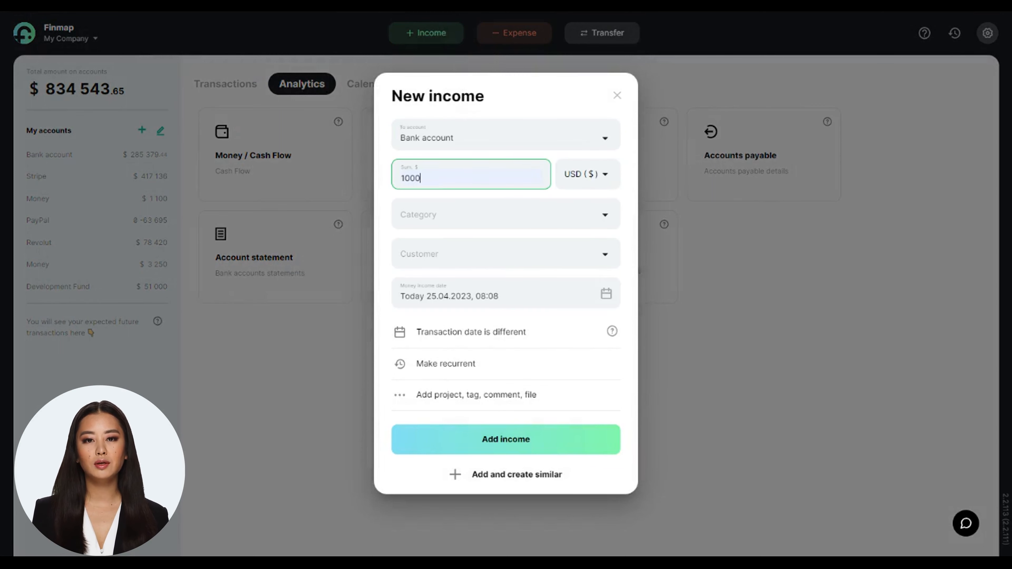
pyautogui.click(456, 214)
pyautogui.scroll(-2, 458, 354)
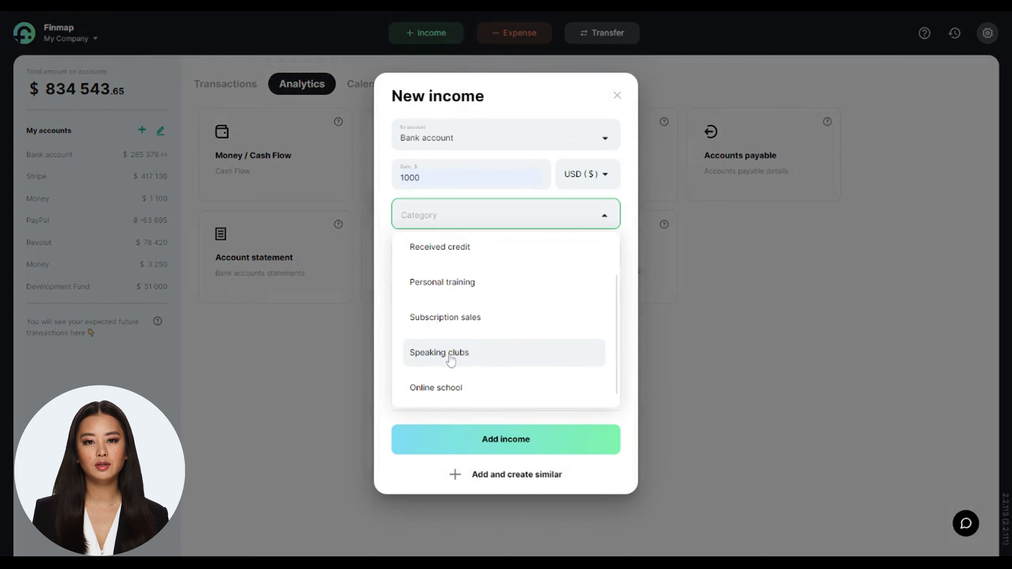
pyautogui.click(453, 351)
pyautogui.click(455, 360)
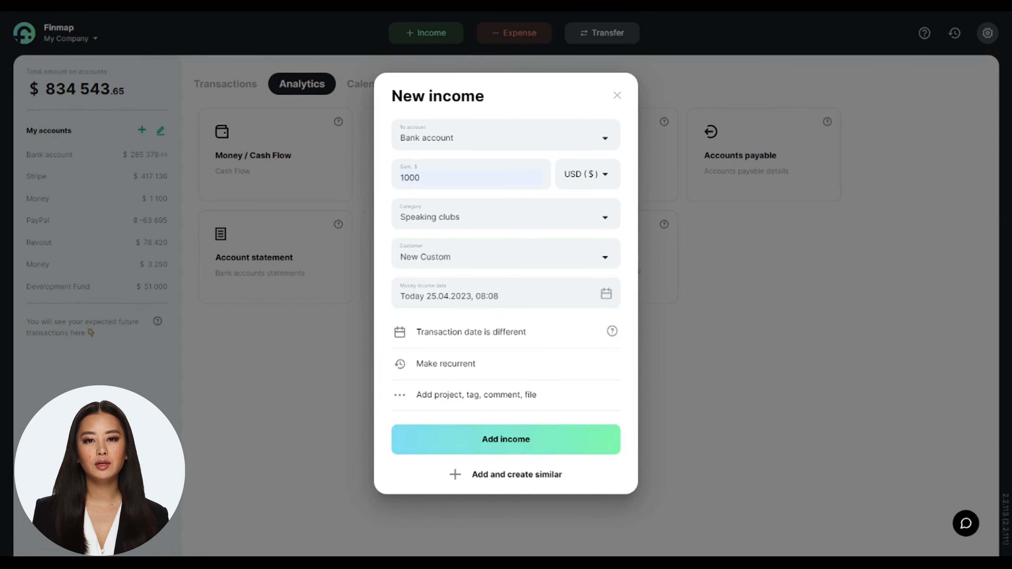
# Set the money income date to 28.04.2023 and the transaction date to 17.04.2023, and add the income
pyautogui.click(459, 295)
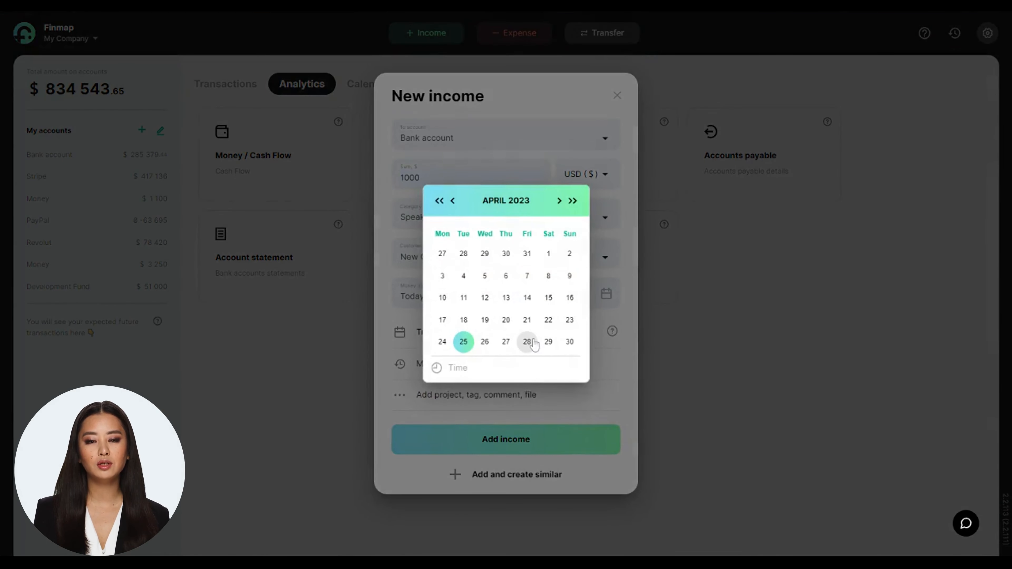
pyautogui.click(525, 343)
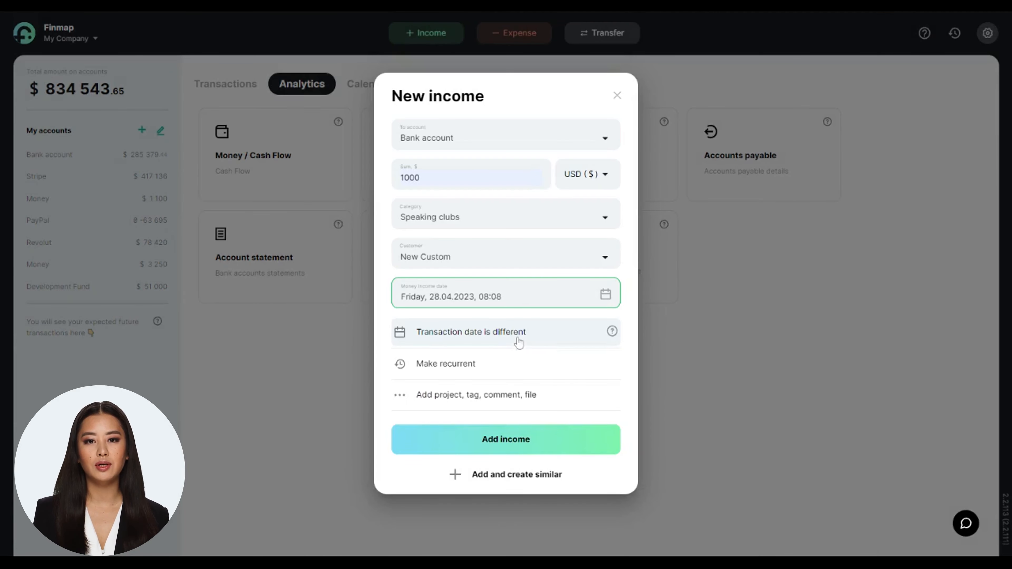
pyautogui.click(485, 341)
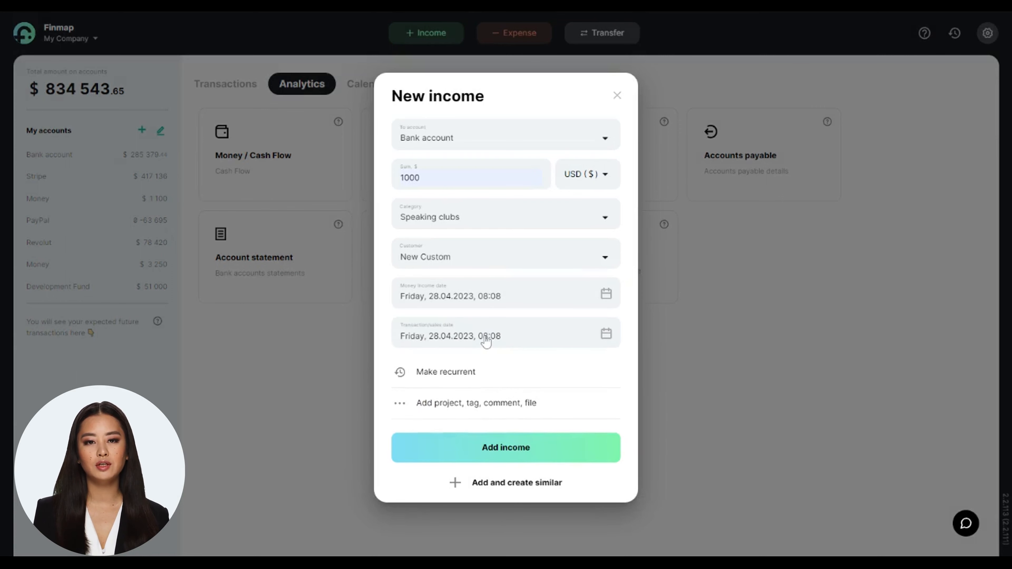
pyautogui.click(483, 341)
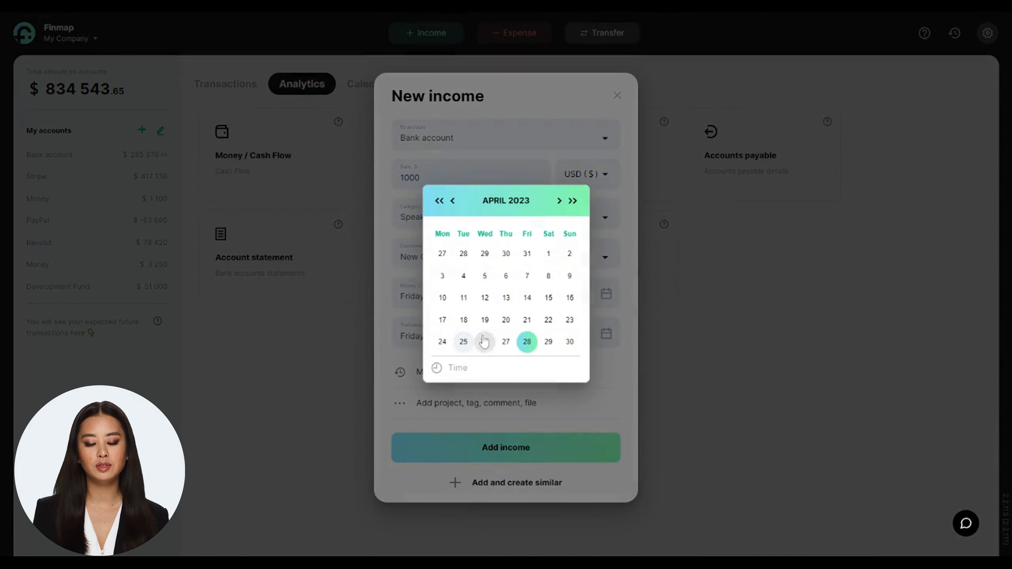
pyautogui.click(446, 320)
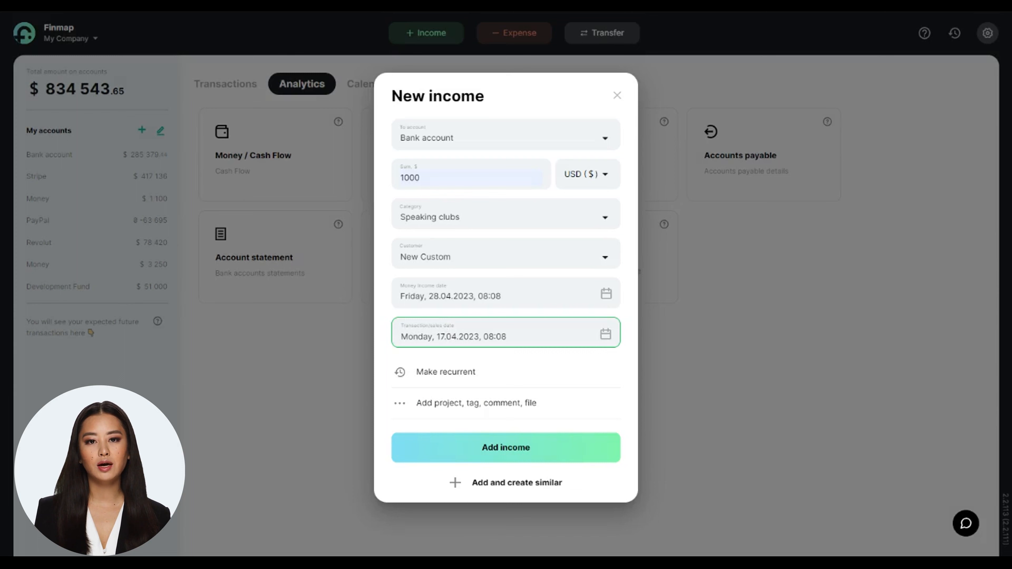
pyautogui.click(505, 446)
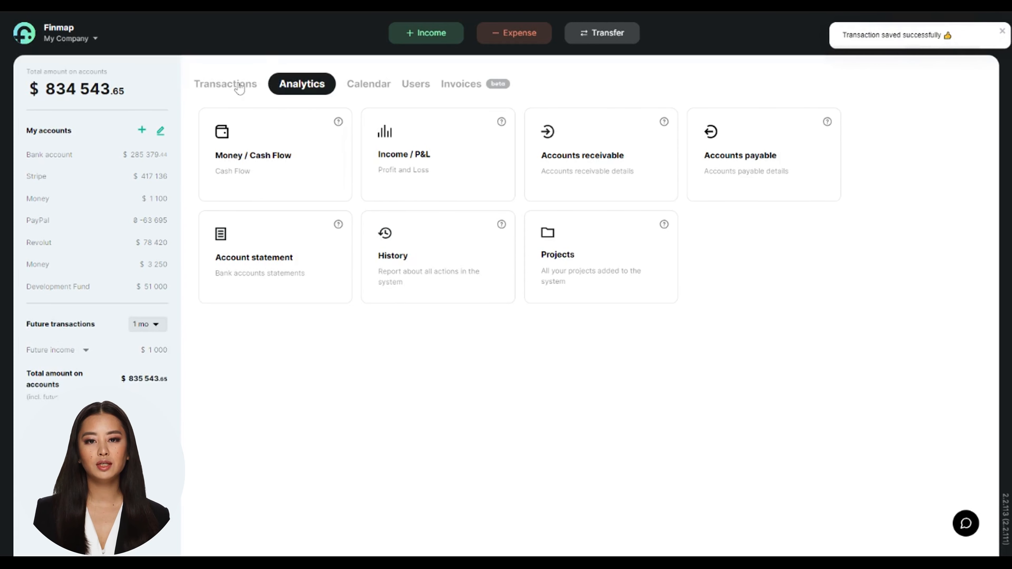
# View the new income in the transactions list and open the Accounts receivable report
pyautogui.click(240, 88)
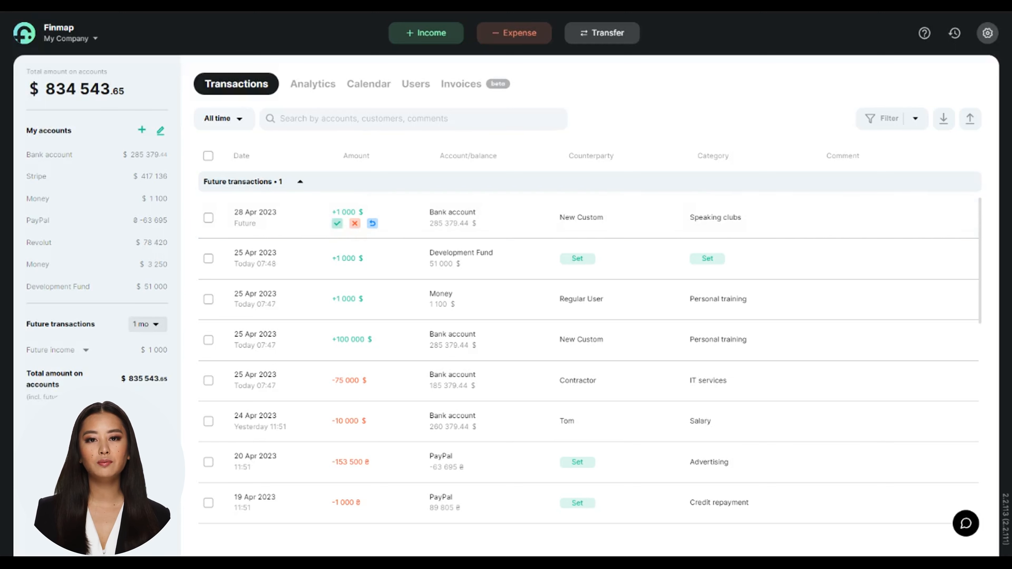
pyautogui.click(307, 84)
pyautogui.click(571, 137)
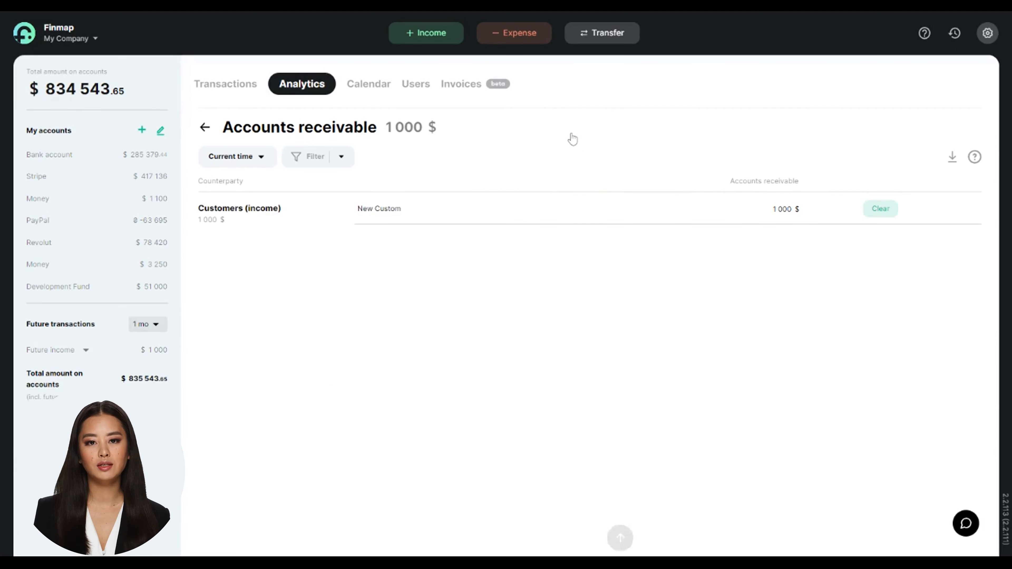
# Review the payments of client New Custom and clear the receivable by settling the 28.04.2023 payment of 1000 $
pyautogui.click(538, 215)
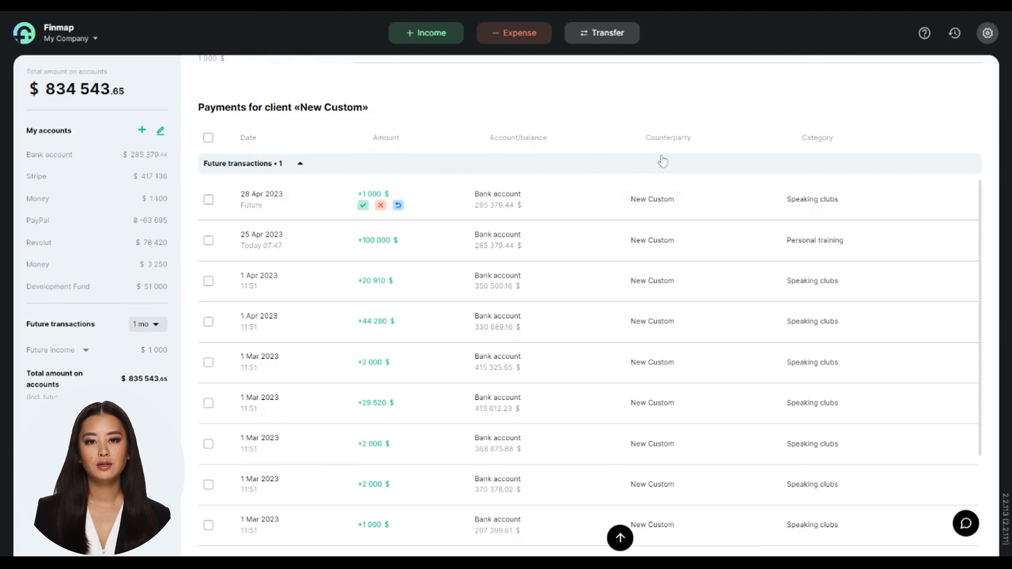
pyautogui.scroll(4, 661, 160)
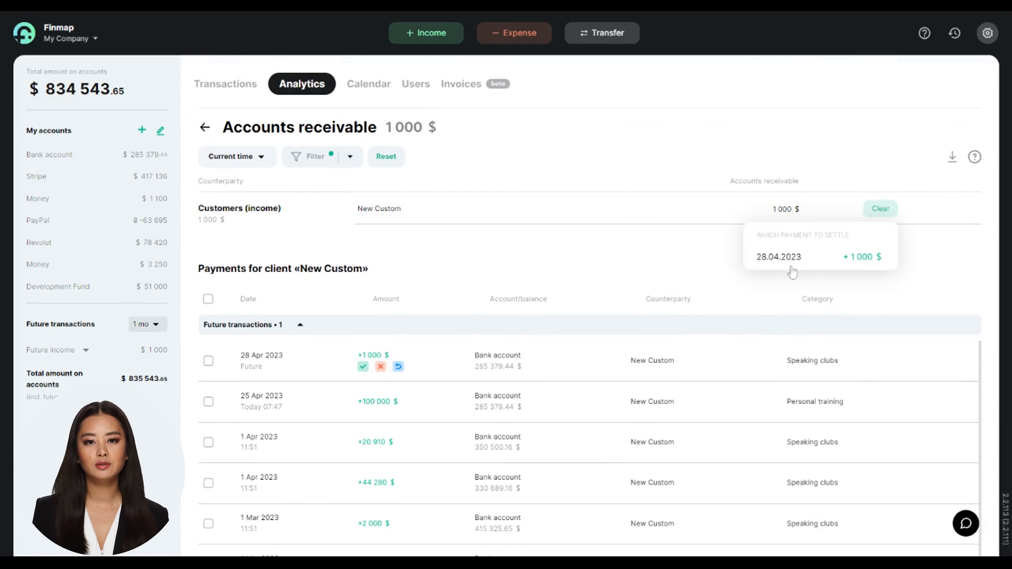
pyautogui.click(881, 208)
pyautogui.click(495, 393)
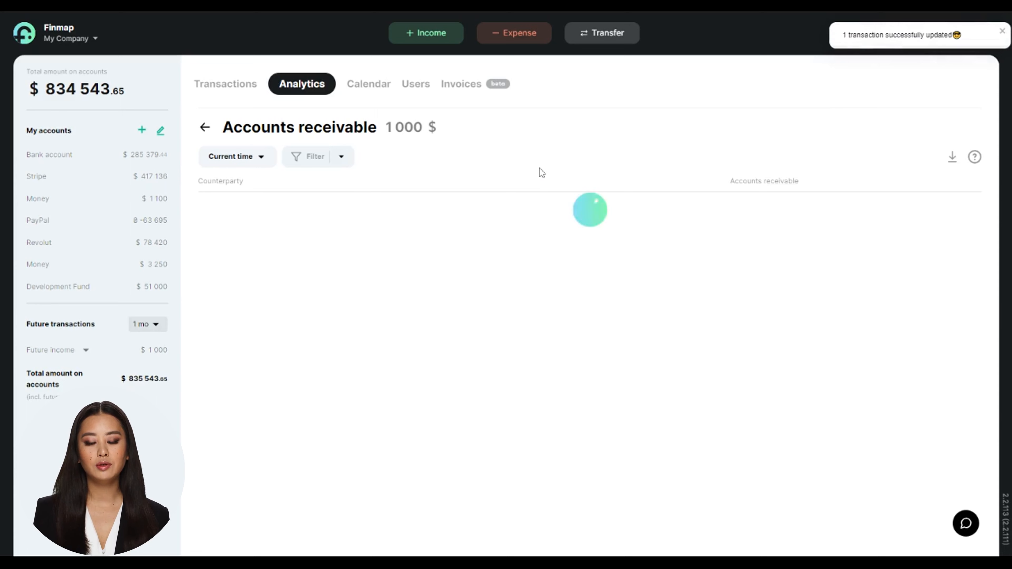
# Add an expense of 1000 USD from the Stripe account with category Loan granted and debtor Debtors 1
pyautogui.click(499, 36)
pyautogui.click(495, 127)
pyautogui.click(466, 206)
pyautogui.click(466, 174)
pyautogui.click(477, 215)
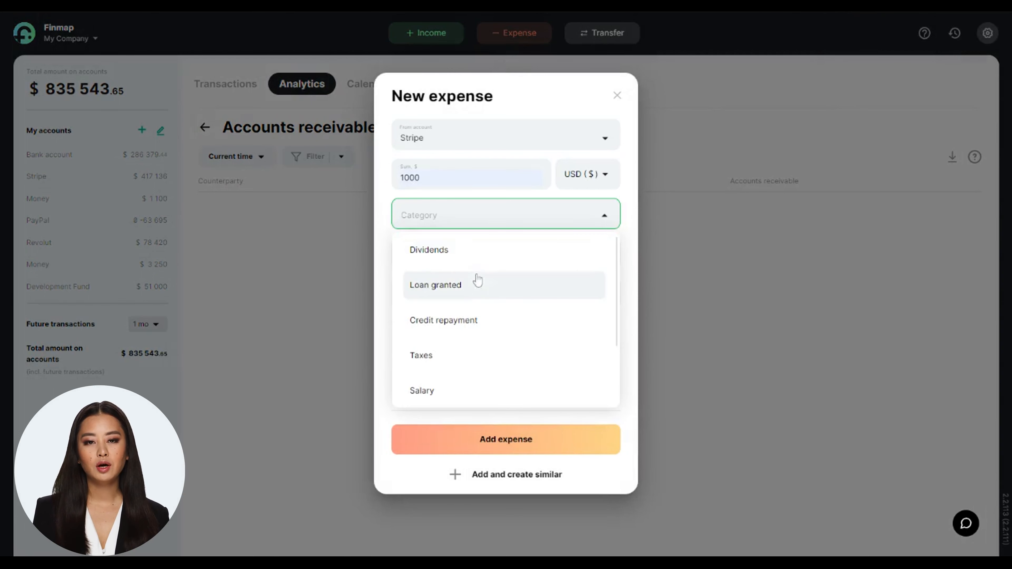
pyautogui.click(477, 289)
pyautogui.click(470, 295)
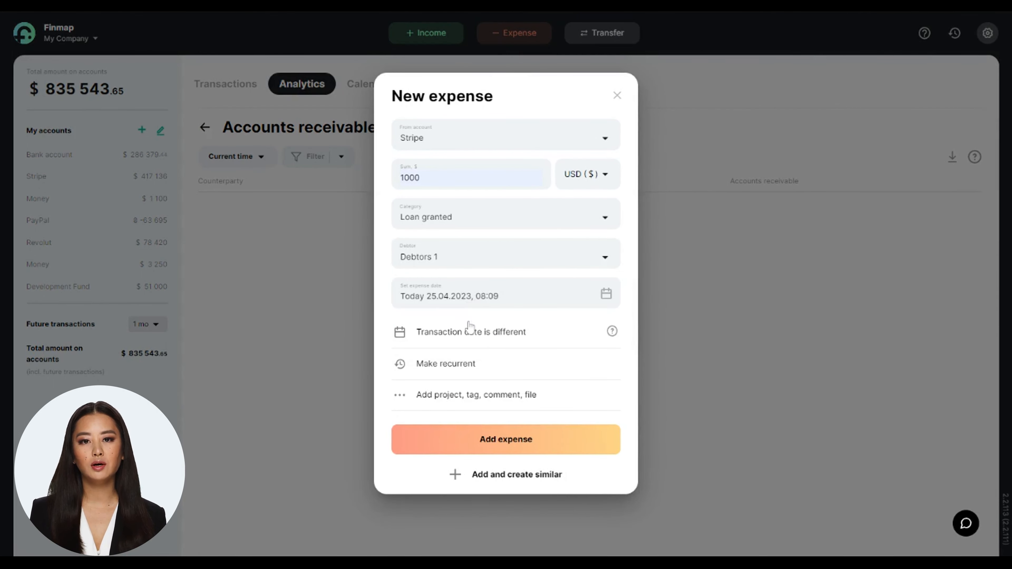
pyautogui.click(482, 439)
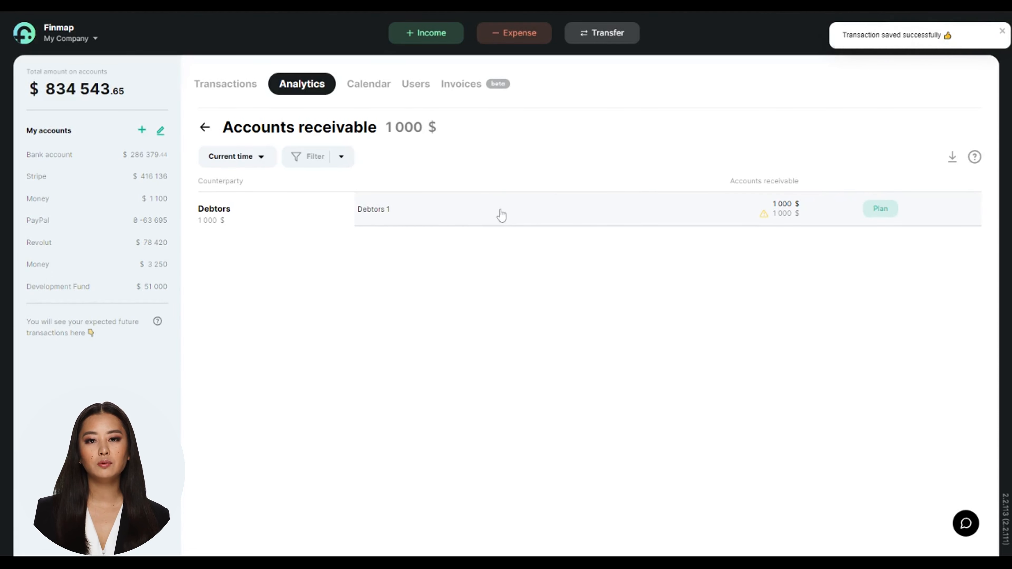
# Plan the repayment for Debtors 1 as an income of 200 USD to the Stripe account and save it
pyautogui.moveTo(757, 204)
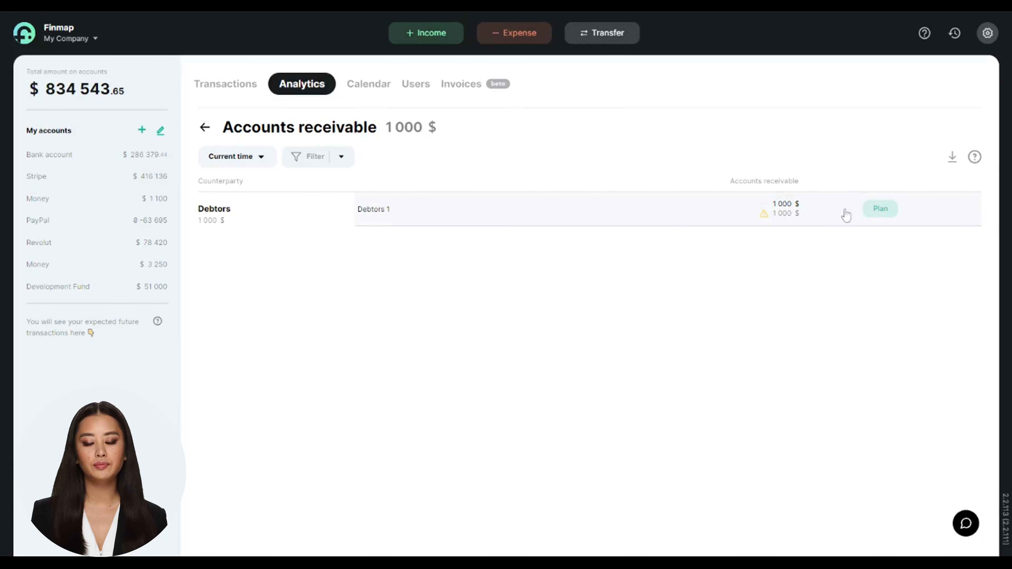
pyautogui.click(881, 209)
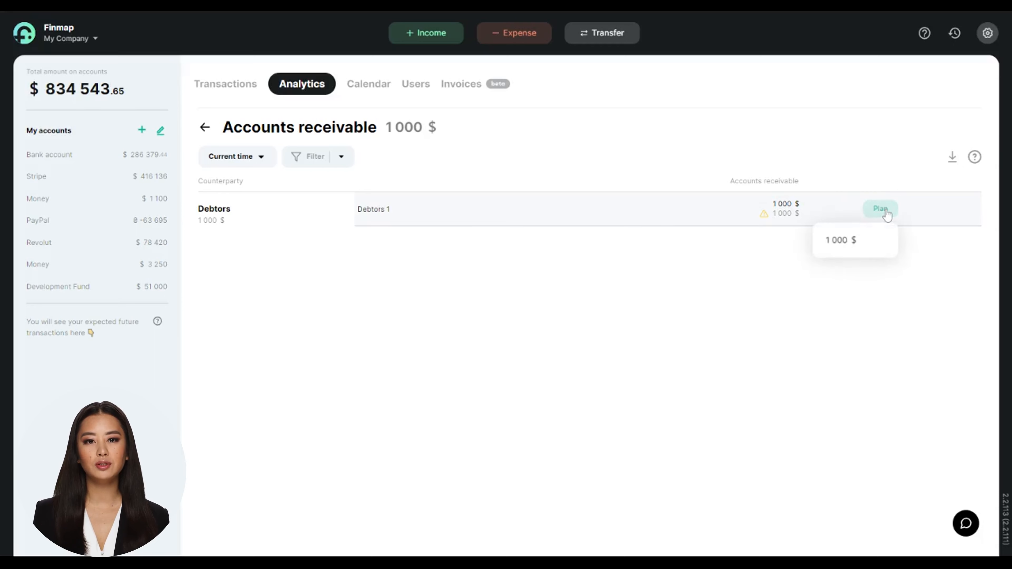
pyautogui.click(846, 252)
pyautogui.click(498, 119)
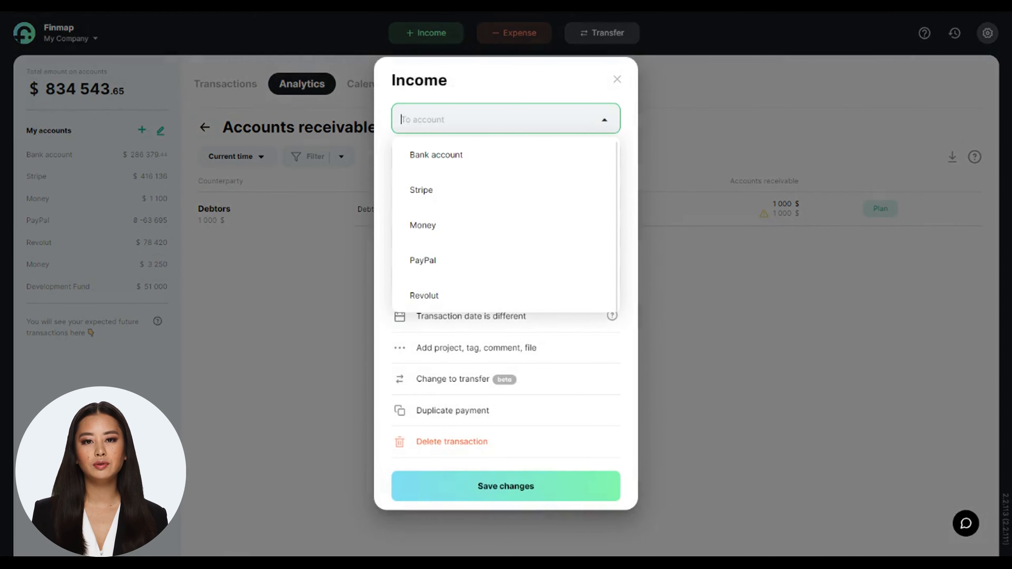
pyautogui.click(468, 192)
pyautogui.click(415, 162)
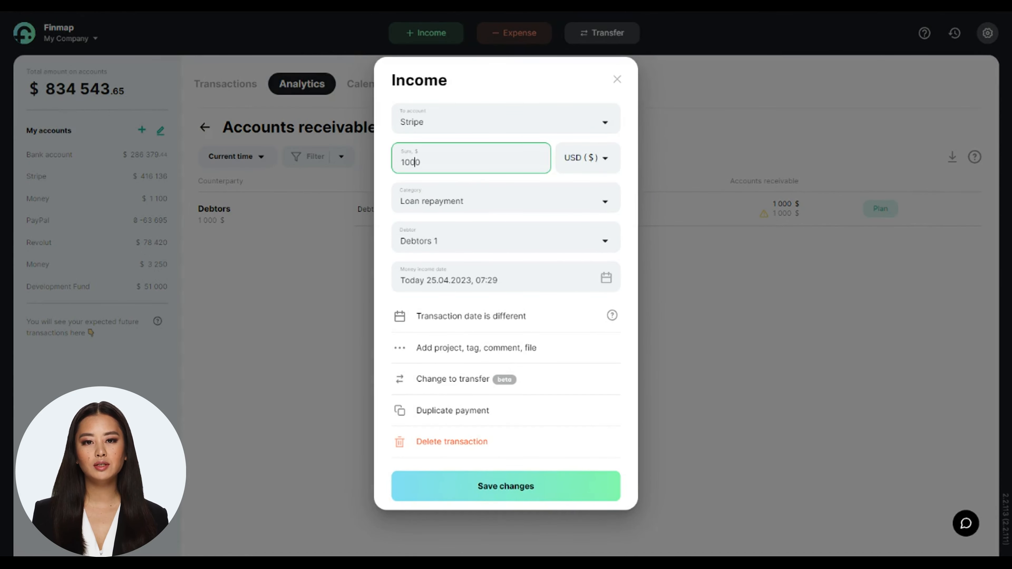
pyautogui.press('BackSpace')
pyautogui.press('BackSpace')
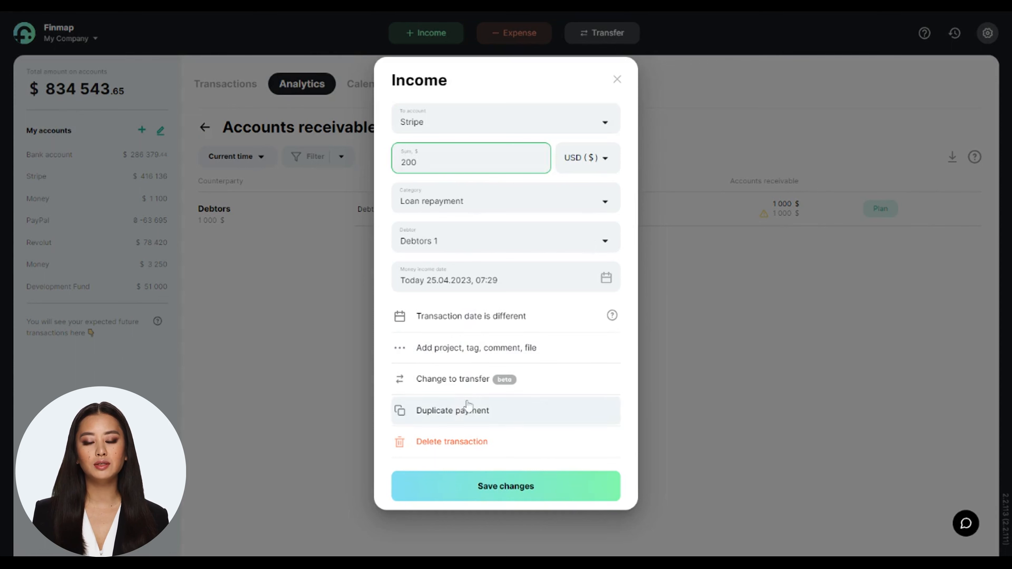
pyautogui.click(506, 487)
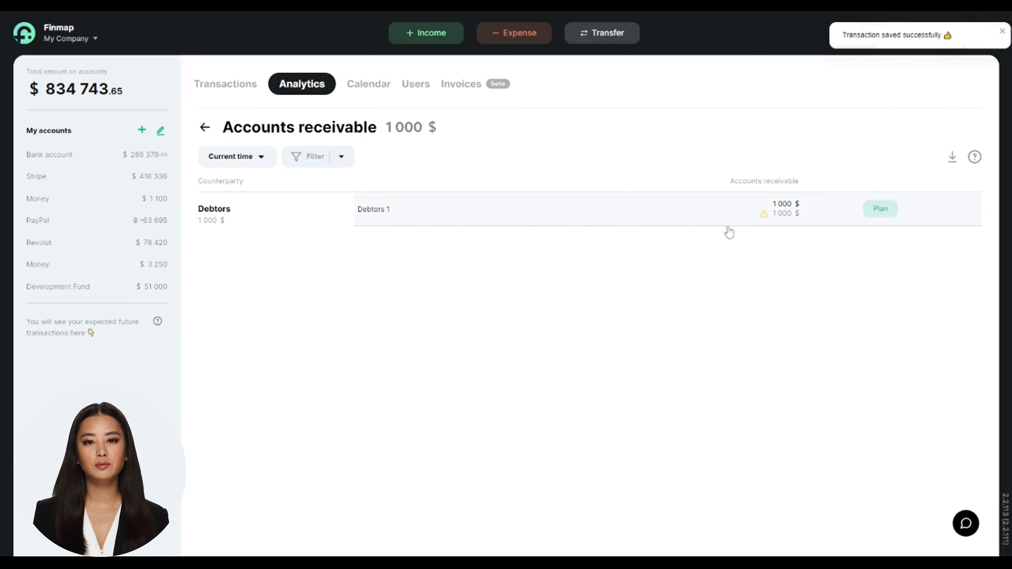
# Review the payments for borrower Debtors 1 in the receivables report and reset the filter
pyautogui.click(713, 215)
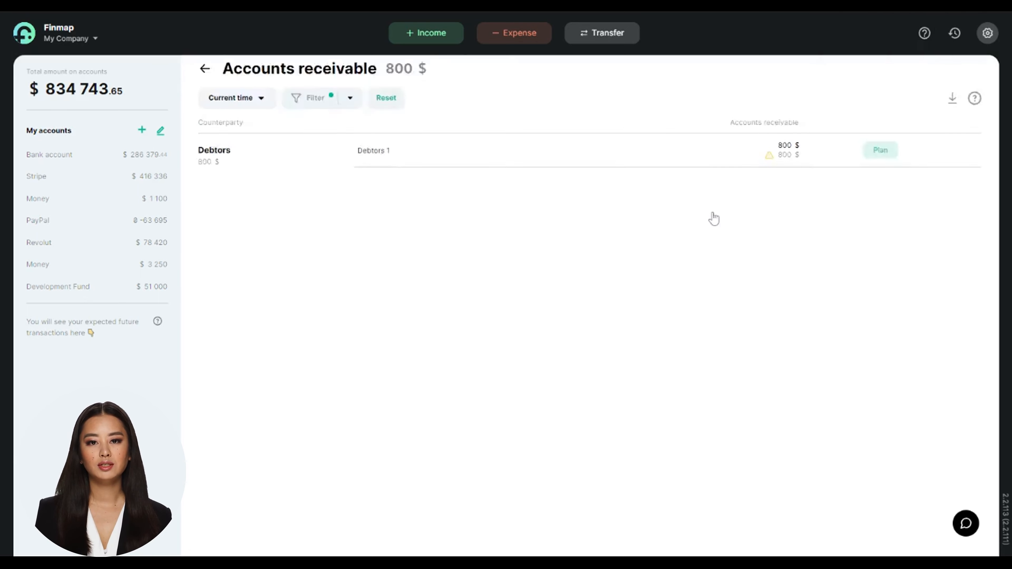
pyautogui.scroll(4, 713, 218)
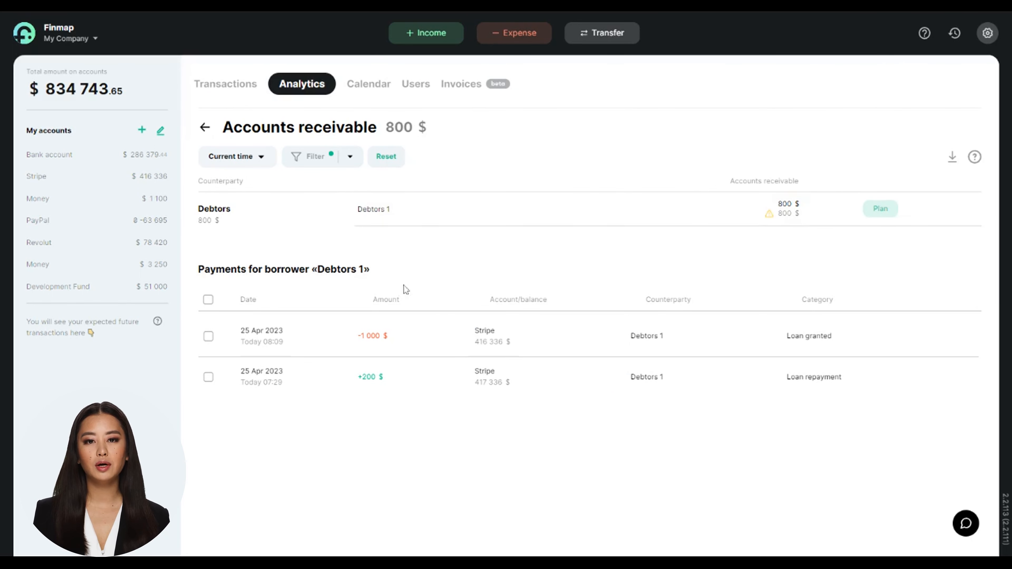
pyautogui.click(389, 159)
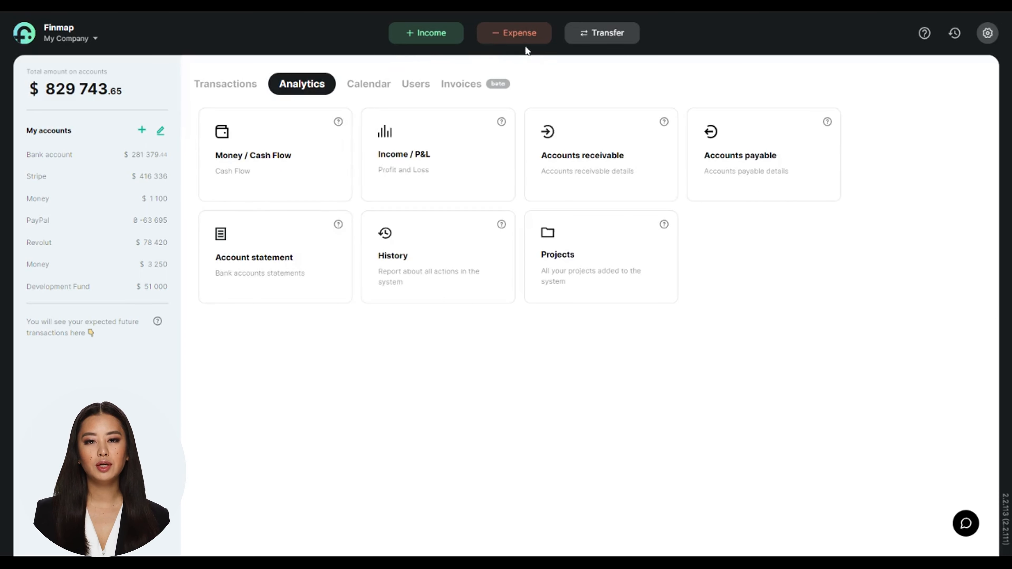
# Fill in a new expense of 5000 USD from the Bank account with category Advertising and customer Contractor
pyautogui.click(521, 40)
pyautogui.click(498, 138)
pyautogui.click(498, 169)
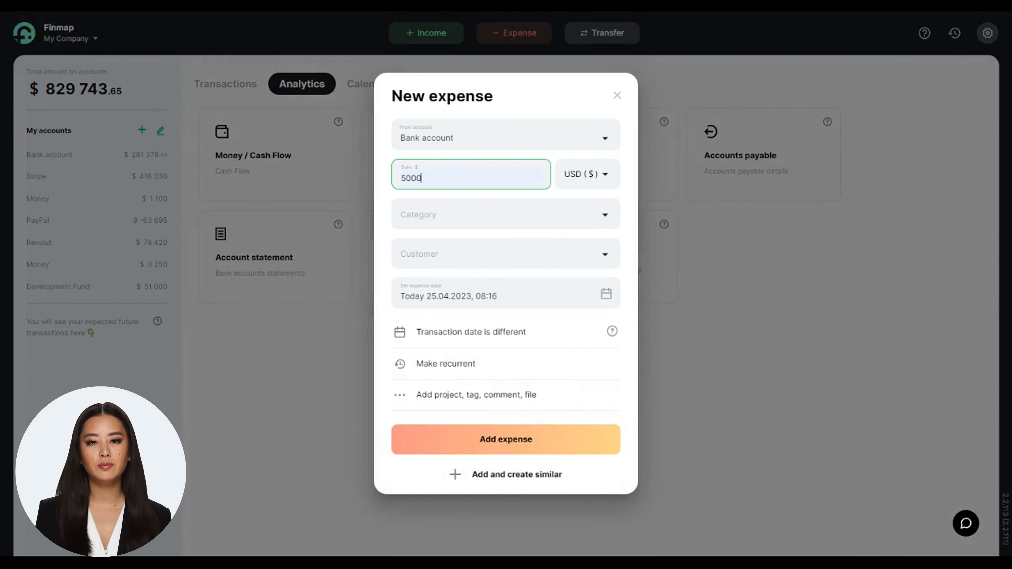
pyautogui.click(467, 214)
pyautogui.scroll(-3, 458, 350)
pyautogui.click(445, 315)
pyautogui.click(443, 251)
pyautogui.scroll(-1, 457, 397)
pyautogui.click(455, 403)
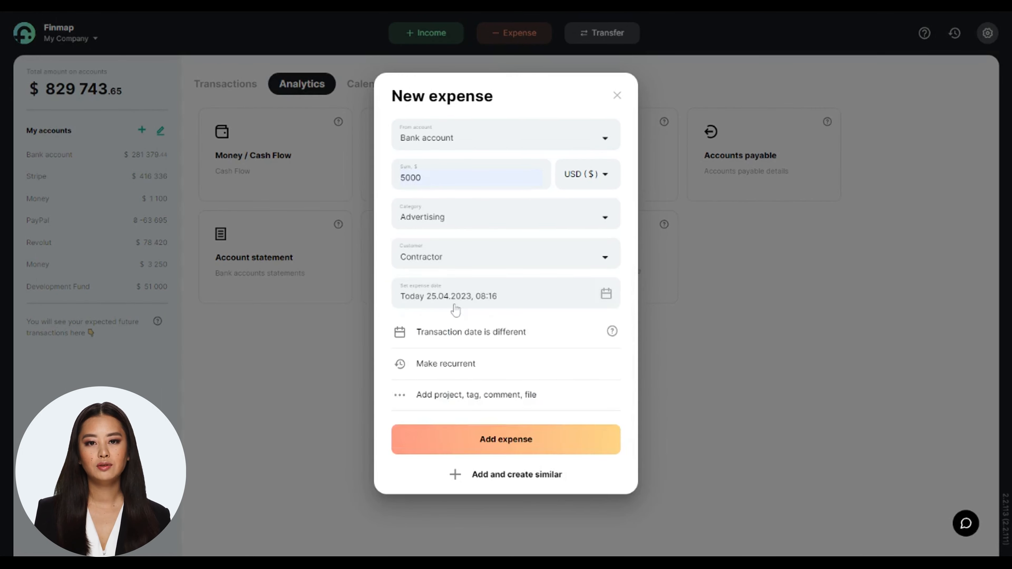
# Set the expense date to 28.04.2023 and add the expense
pyautogui.click(456, 301)
pyautogui.click(524, 341)
pyautogui.click(499, 438)
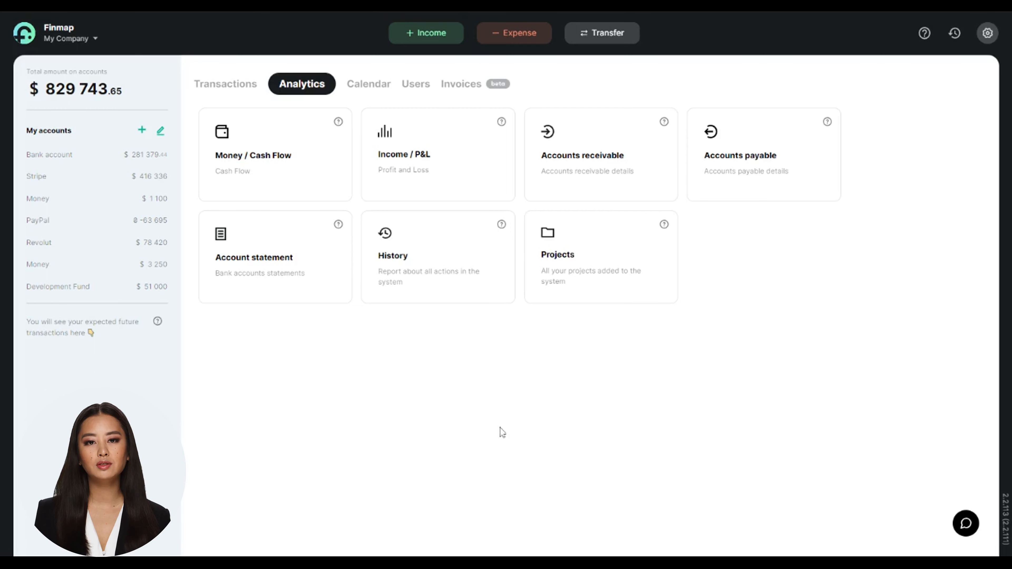
# In Accounts payable, pay 2000 USD of Contractor's 28.04.2023 payment from the Bank account and open the Contractor's payment list
pyautogui.click(771, 137)
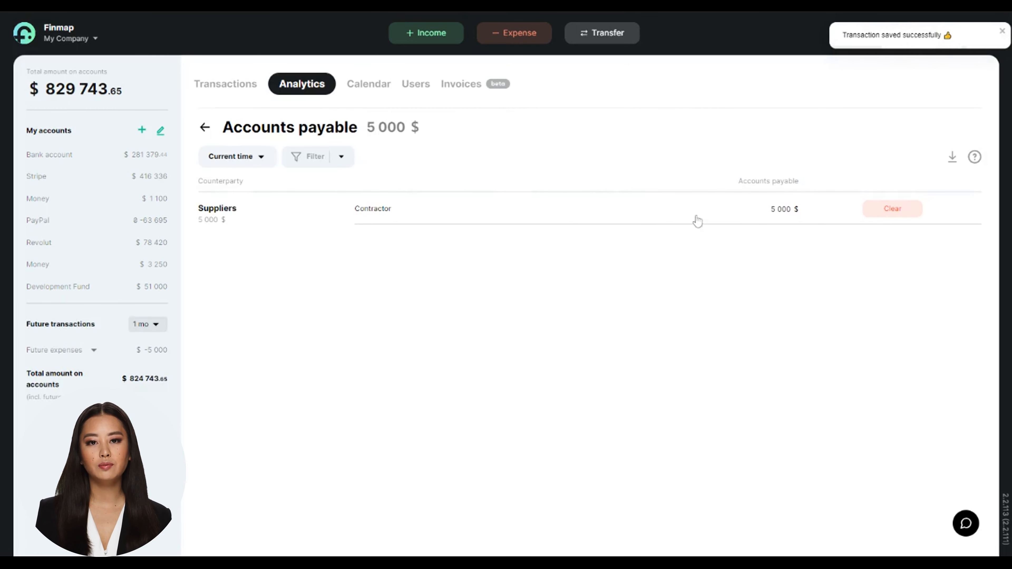
pyautogui.click(880, 215)
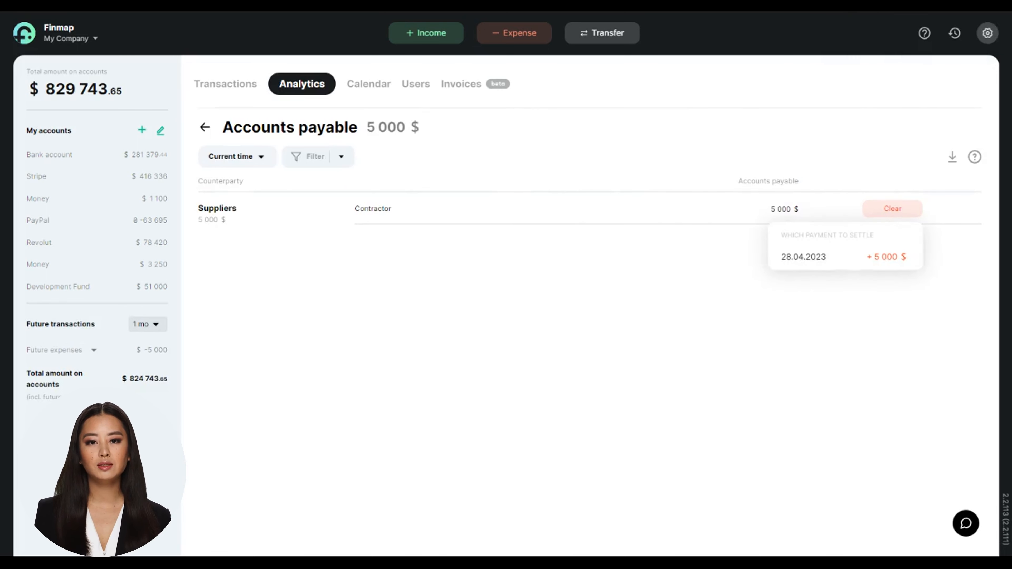
pyautogui.click(812, 259)
pyautogui.click(406, 320)
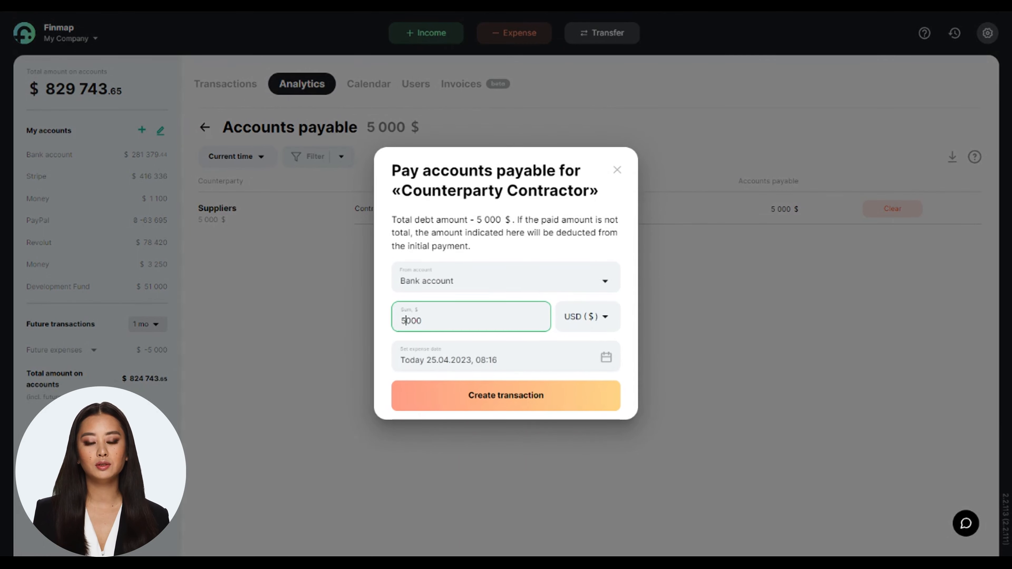
pyautogui.write('2')
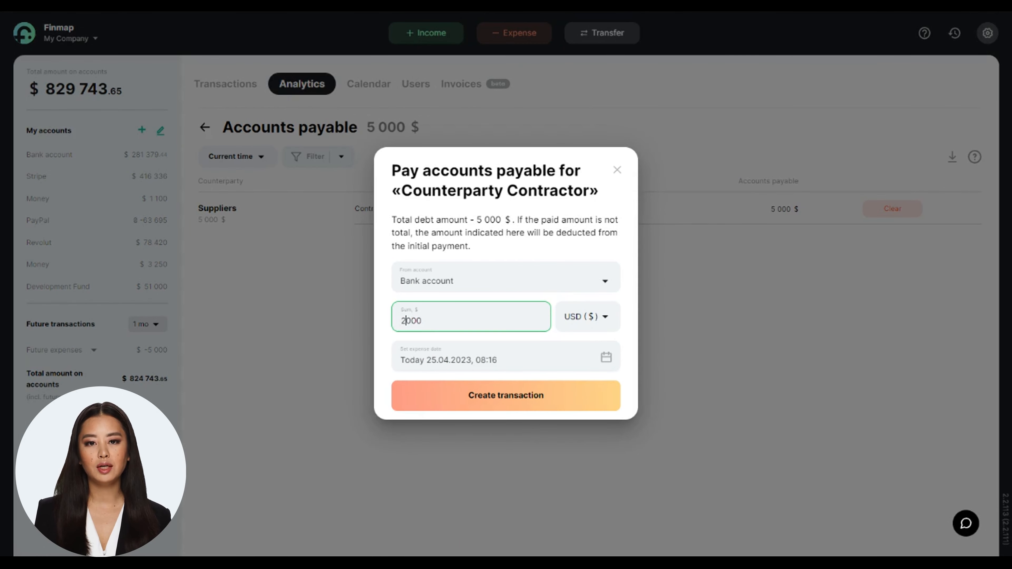
pyautogui.click(530, 403)
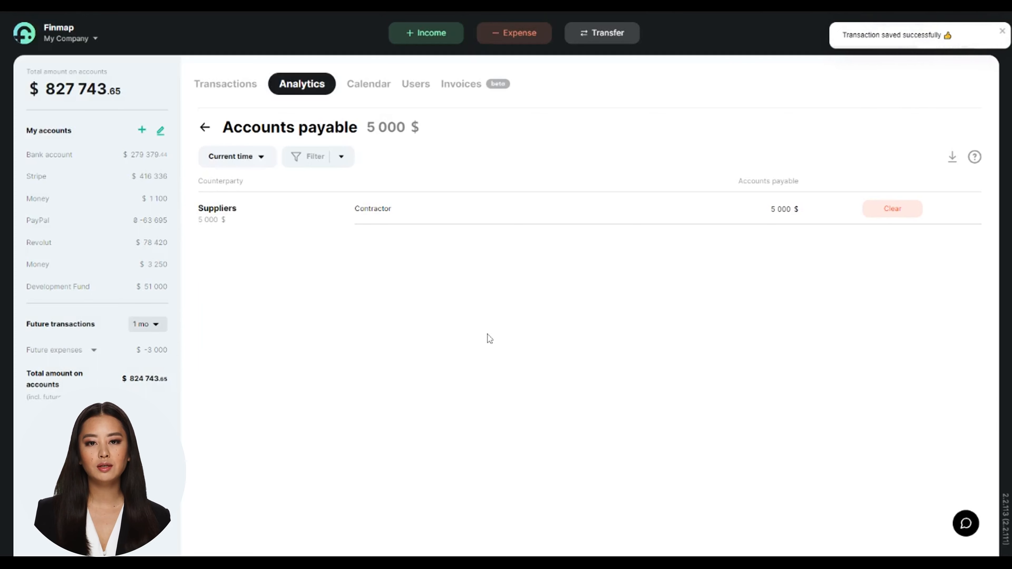
pyautogui.click(594, 218)
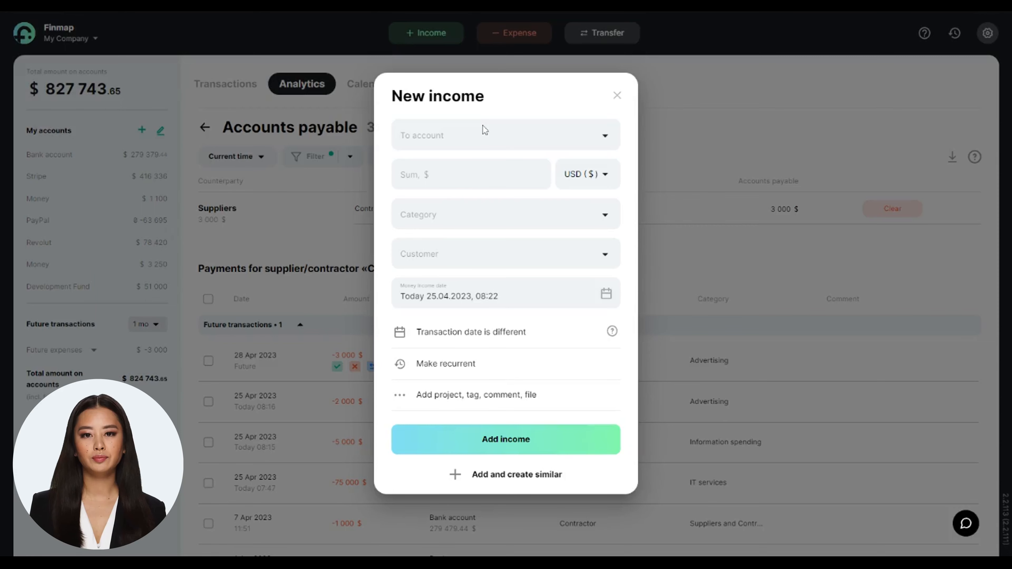
# Fill in a new income of 50000 USD to the Bank account with the loan-receipt category and Bank as creditor
pyautogui.click(483, 129)
pyautogui.click(479, 146)
pyautogui.click(420, 169)
pyautogui.write('1000')
pyautogui.click(458, 221)
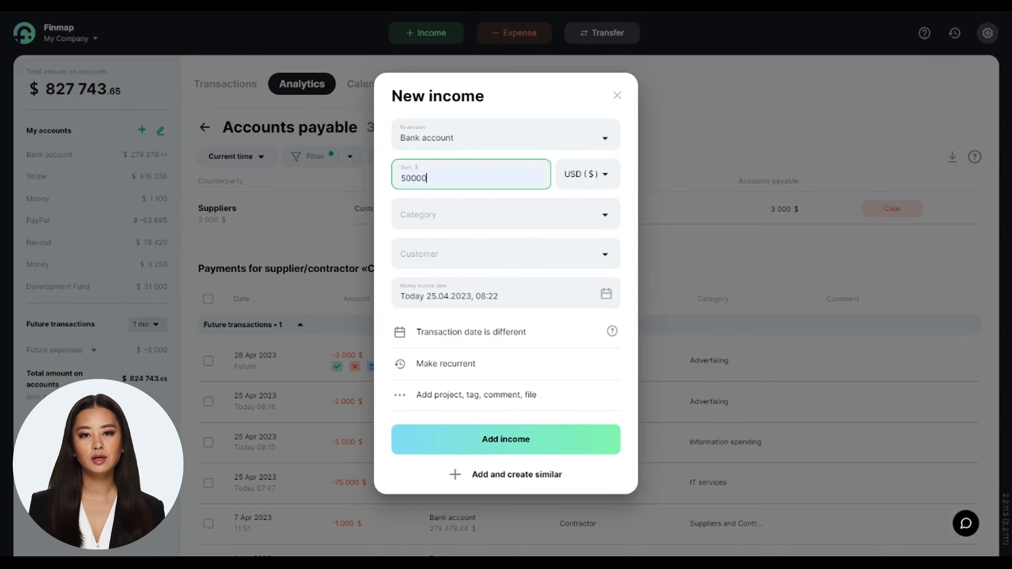
pyautogui.click(471, 217)
pyautogui.click(457, 328)
pyautogui.click(438, 265)
pyautogui.click(441, 295)
# Add the 50000 USD loan income and reset the Accounts payable filter
pyautogui.click(439, 303)
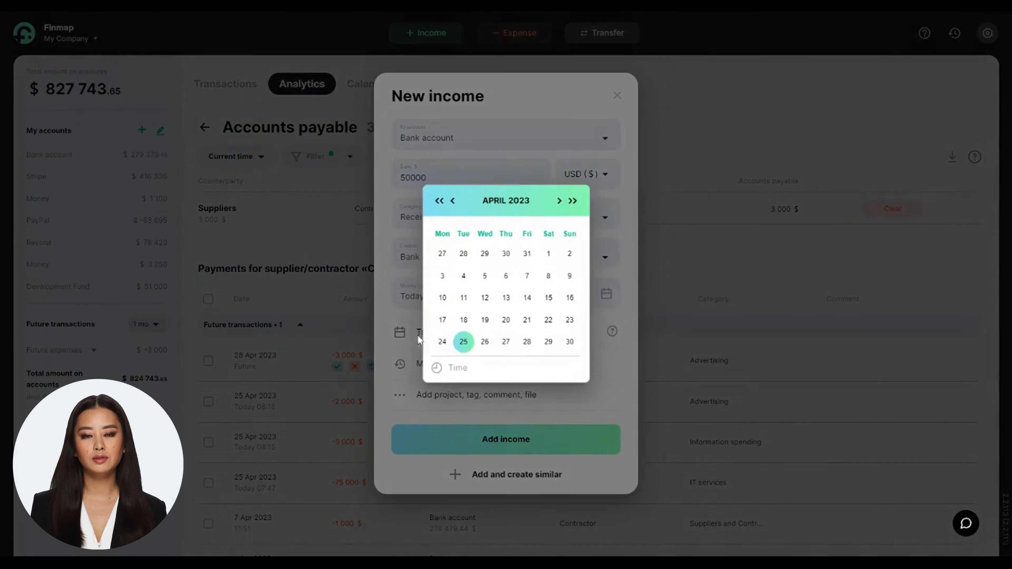
pyautogui.click(442, 318)
pyautogui.click(494, 440)
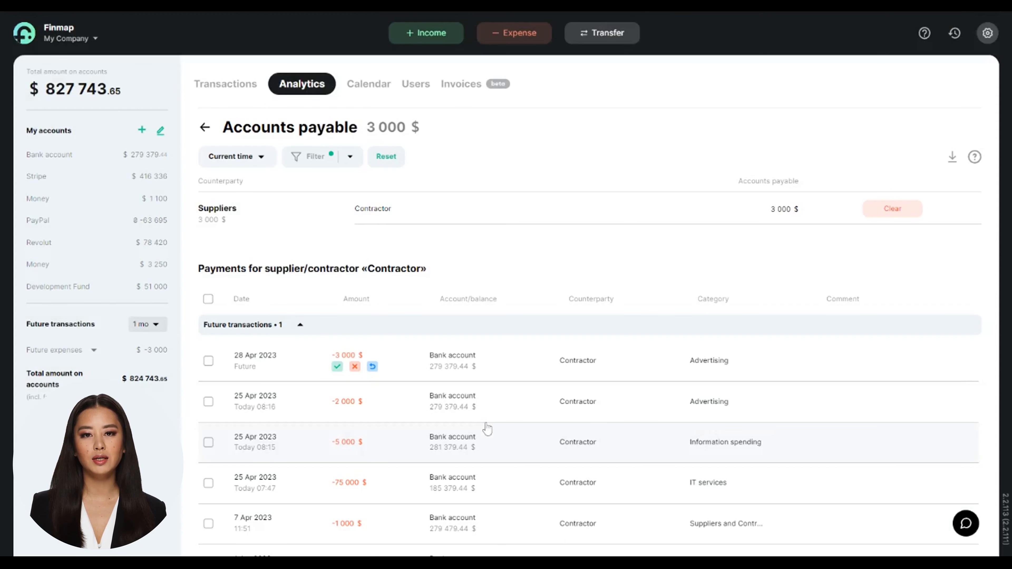
pyautogui.click(386, 156)
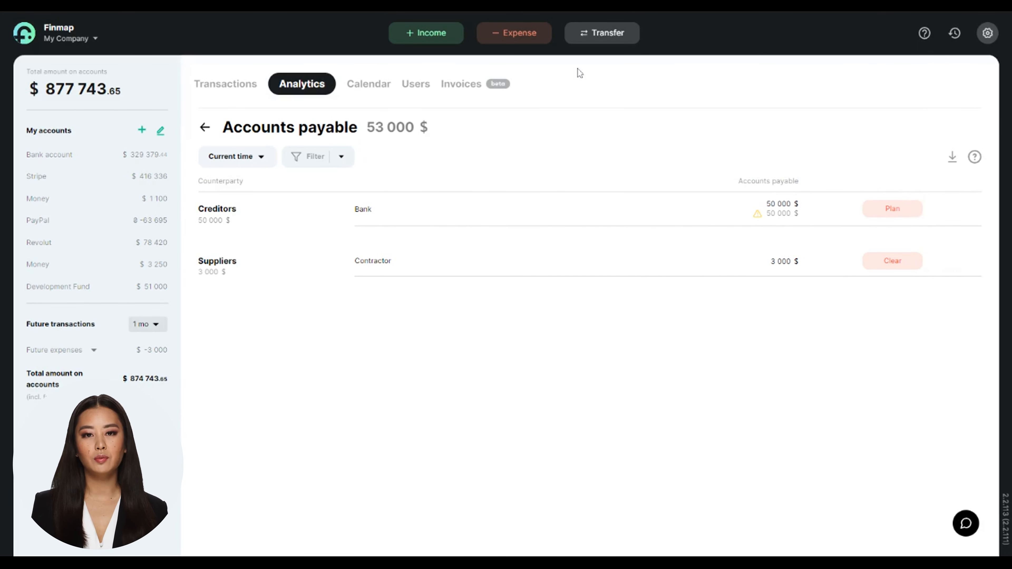
# Fill in a new expense of 5000 USD from the Bank account with category Credit repayment, creditor Bank and date 28.04.2023
pyautogui.click(520, 34)
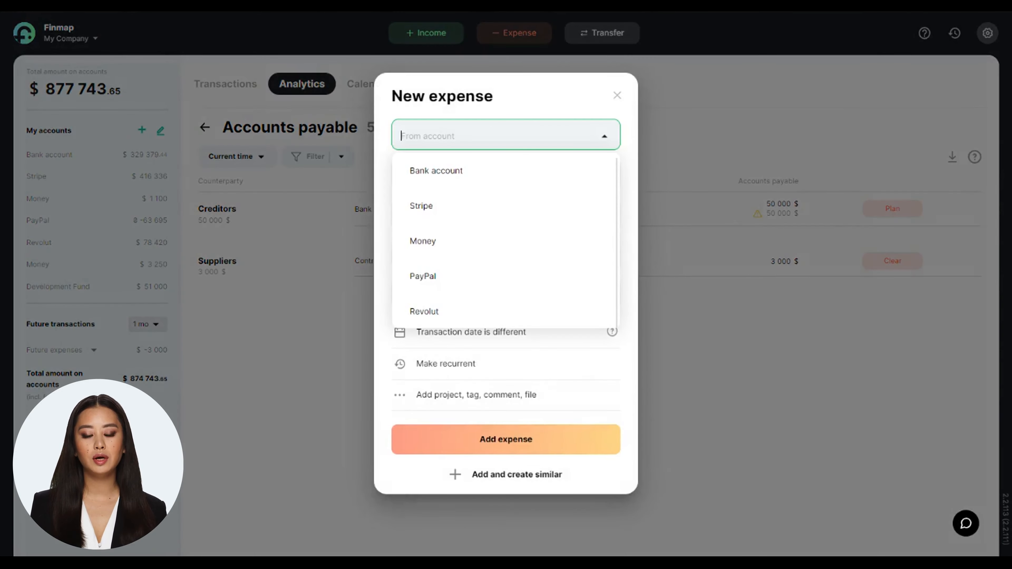
pyautogui.click(480, 162)
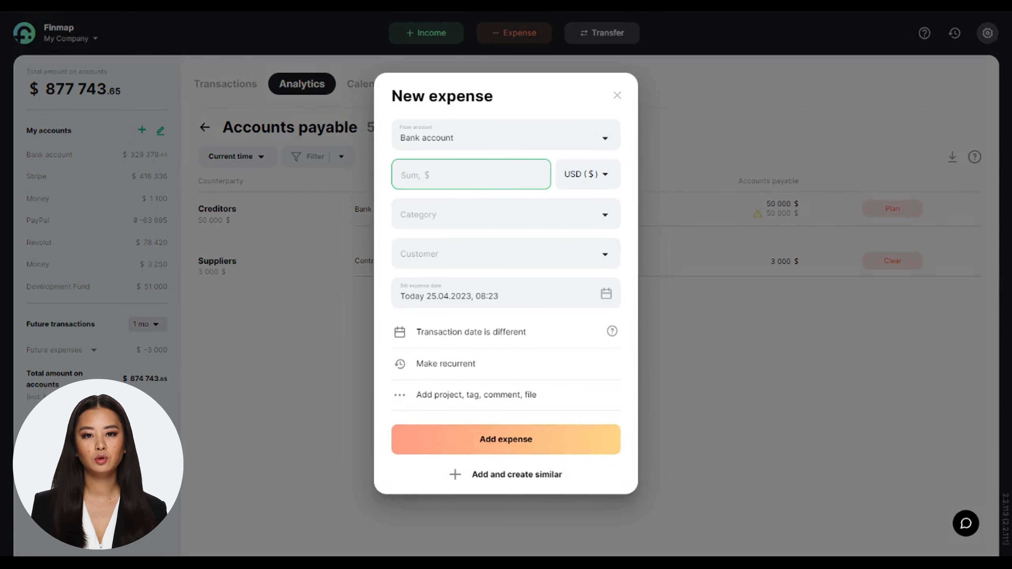
pyautogui.write('5000')
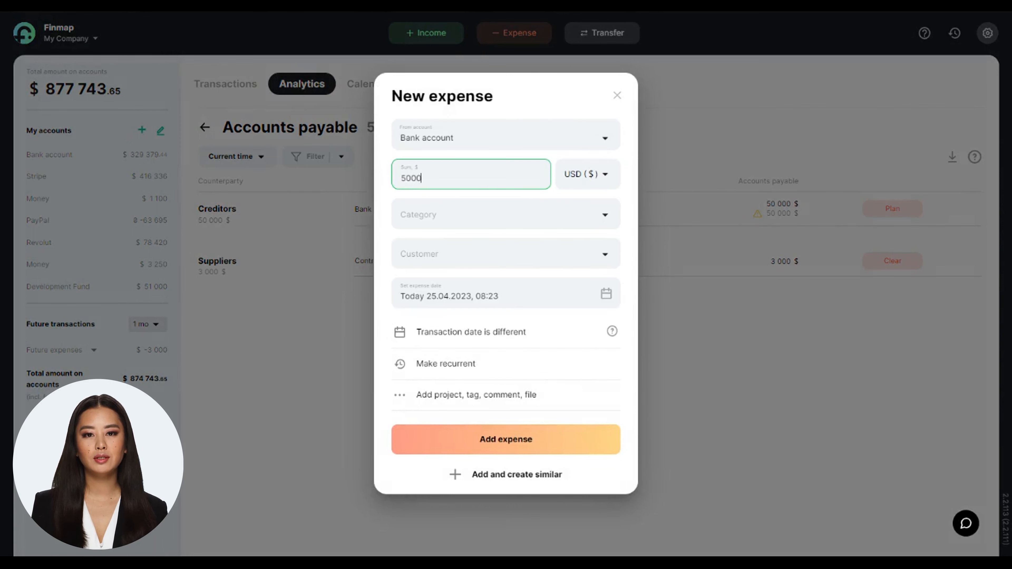
pyautogui.click(422, 226)
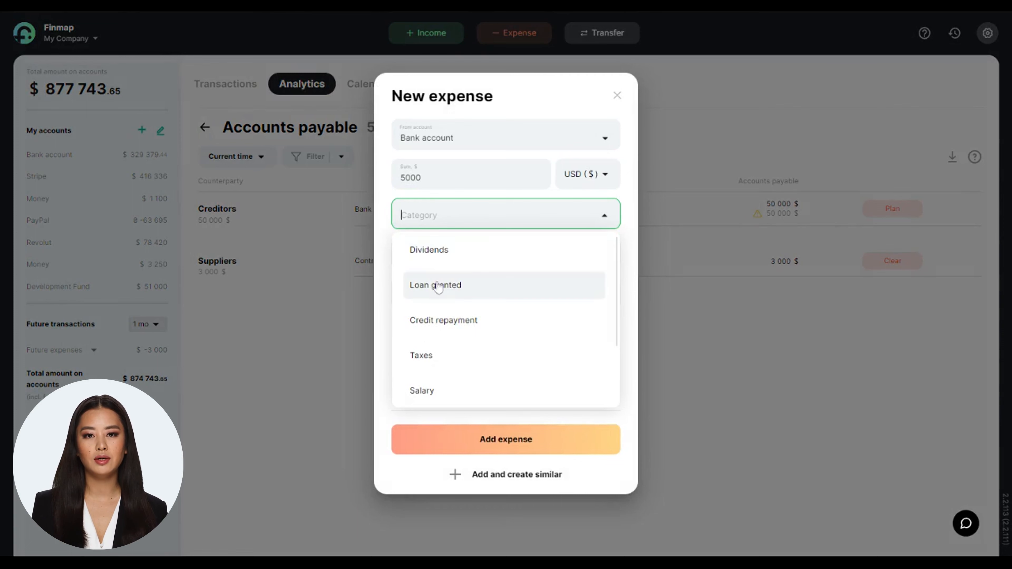
pyautogui.click(438, 319)
pyautogui.click(447, 294)
pyautogui.click(443, 296)
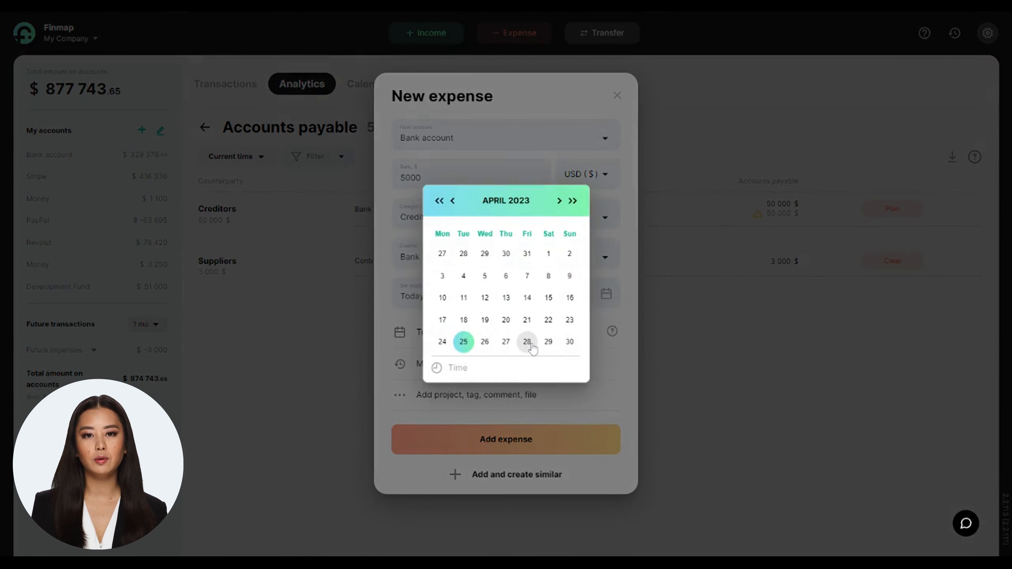
pyautogui.click(527, 341)
# Make the credit repayment recur every 1 month, ending after 9 repeats, and add the expense
pyautogui.click(465, 373)
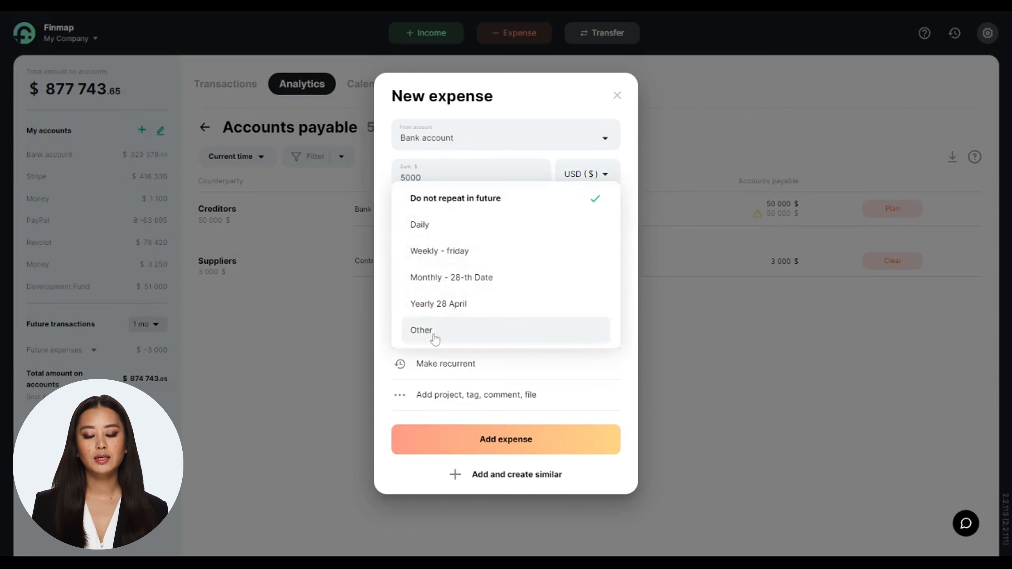
pyautogui.click(435, 334)
pyautogui.click(486, 227)
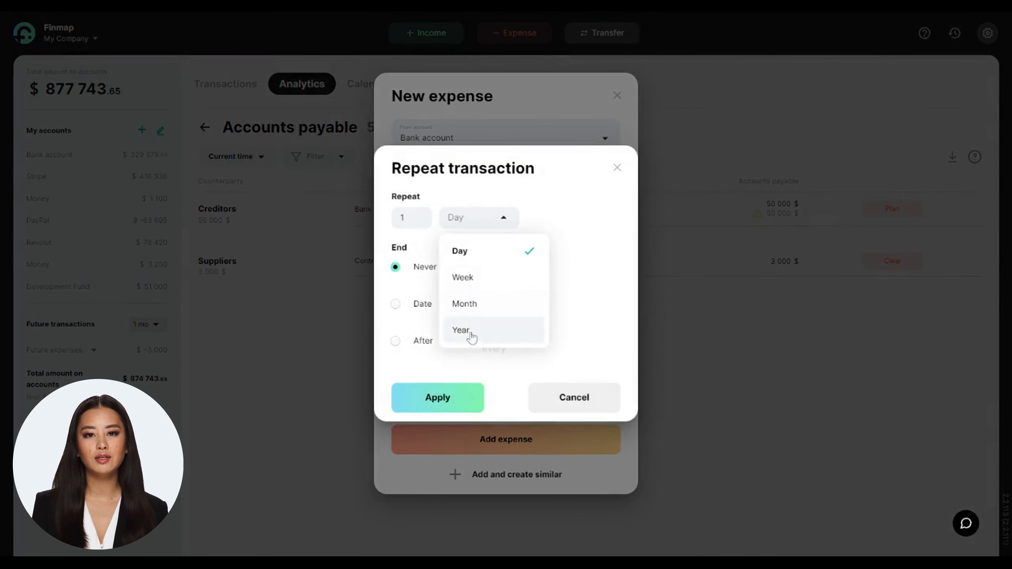
pyautogui.click(470, 301)
pyautogui.click(402, 340)
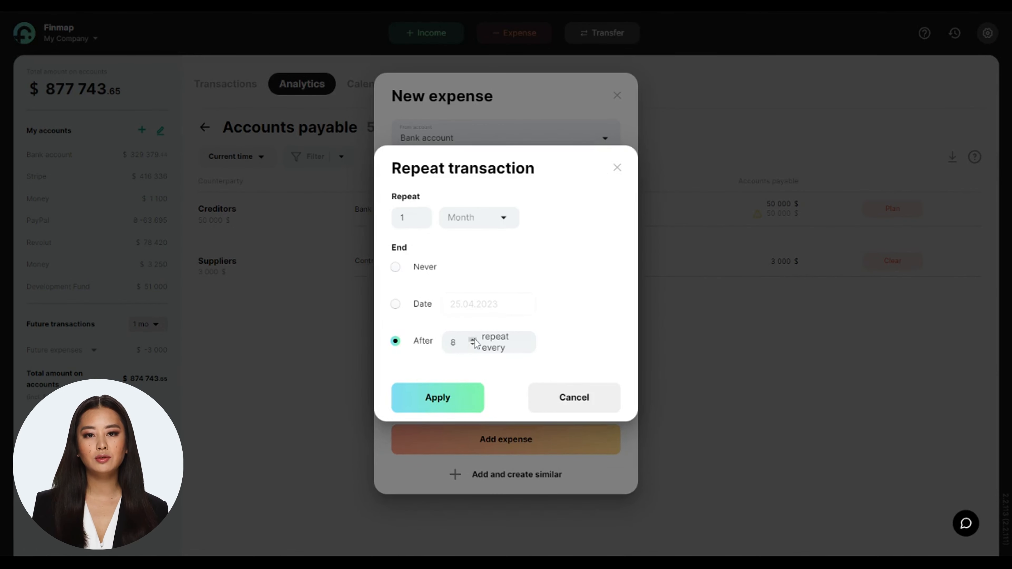
pyautogui.click(463, 400)
pyautogui.click(500, 446)
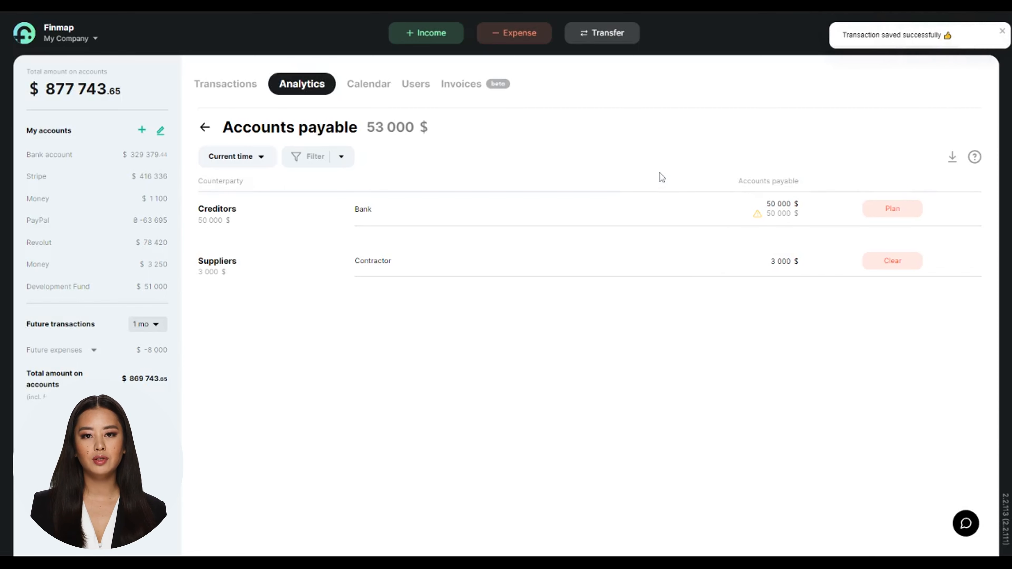
# Review the scheduled future payments for creditor Bank in Accounts payable
pyautogui.click(694, 216)
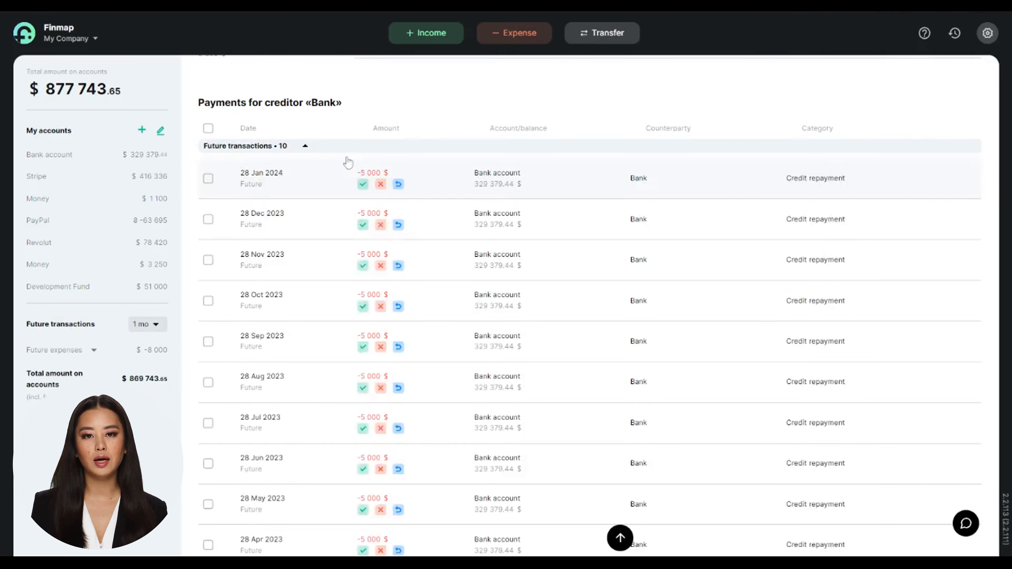
pyautogui.scroll(-1, 350, 424)
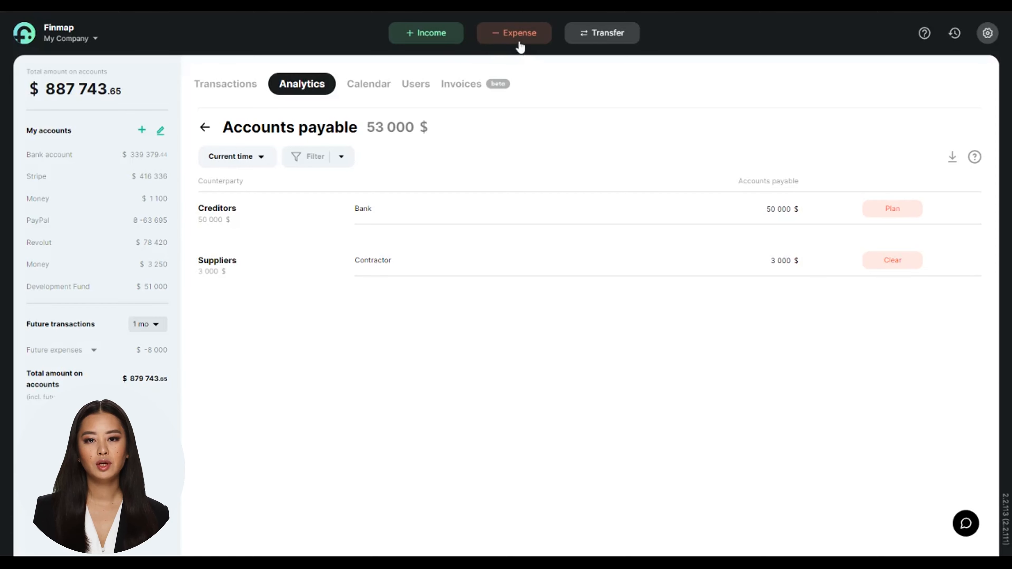
# Fill in a new expense of 2200 USD from the Money account with category Salary, the employee's name and date 30.04.2023
pyautogui.click(520, 34)
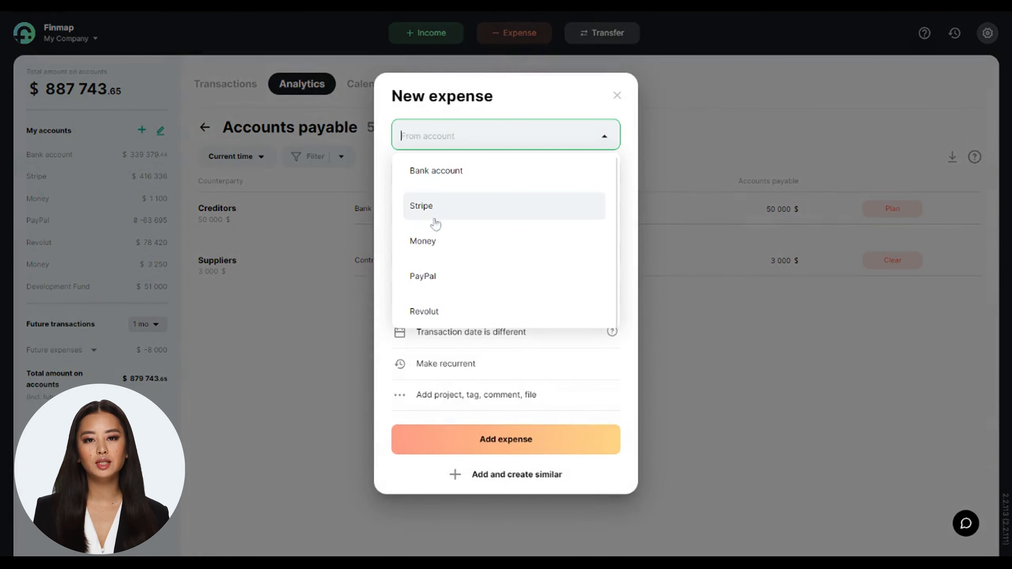
pyautogui.click(449, 242)
pyautogui.write('2200')
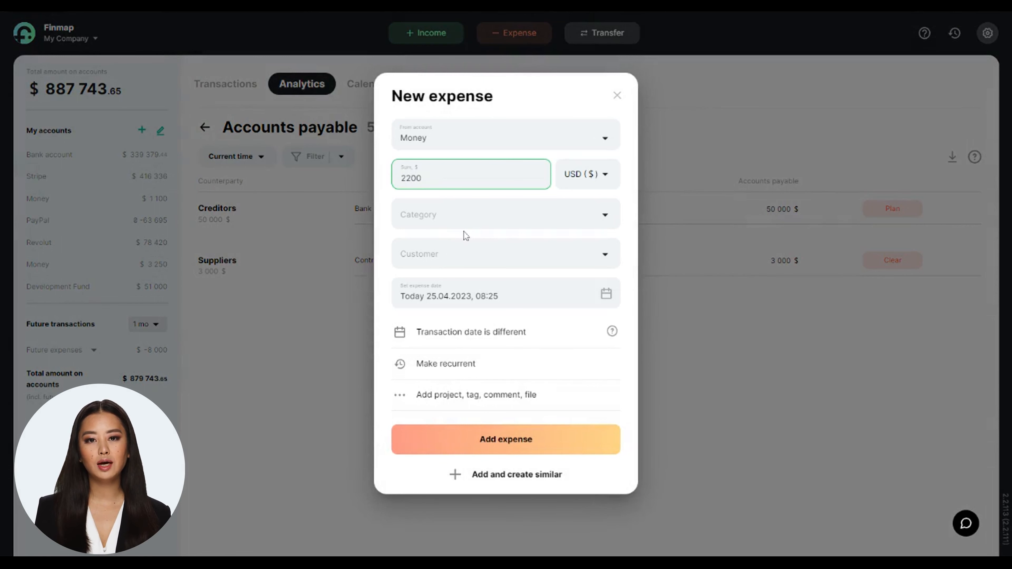
pyautogui.click(465, 226)
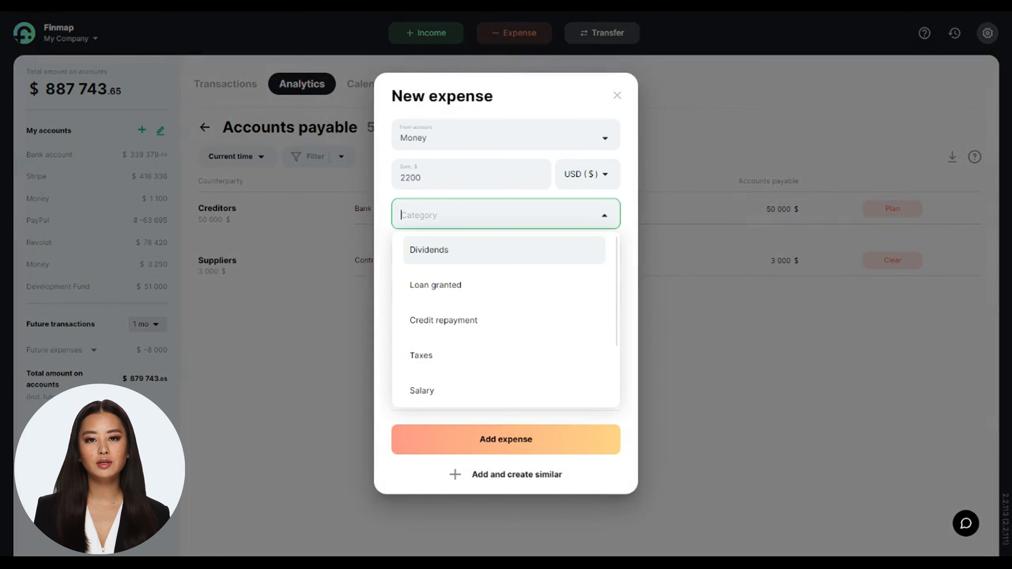
pyautogui.click(451, 399)
pyautogui.click(454, 255)
pyautogui.click(440, 326)
pyautogui.click(558, 295)
pyautogui.click(570, 342)
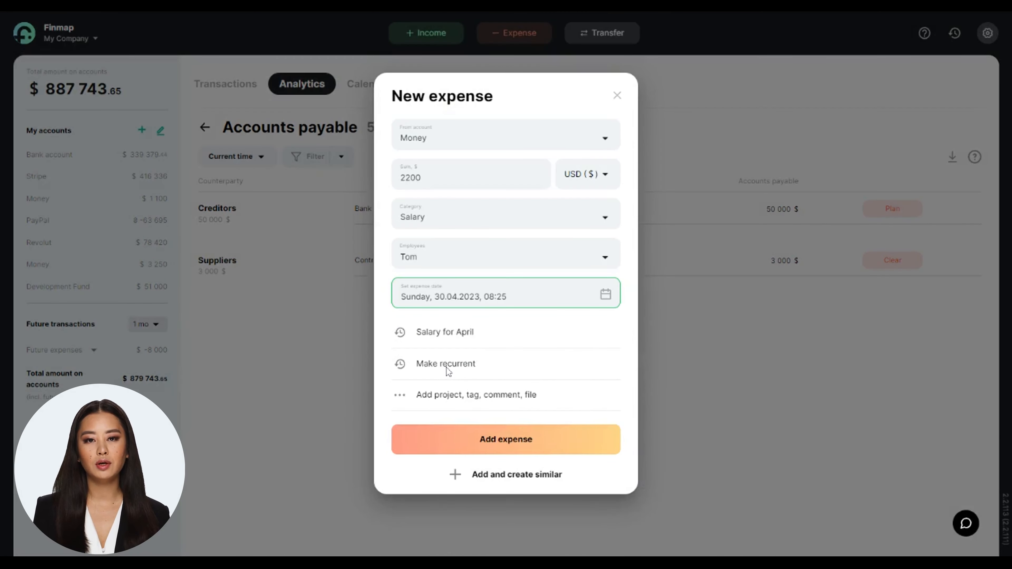
# Make the salary expense recur every 1 month, ending after 3 repeats, and add it
pyautogui.click(449, 369)
pyautogui.click(454, 336)
pyautogui.click(474, 217)
pyautogui.click(474, 222)
pyautogui.click(474, 222)
pyautogui.click(464, 302)
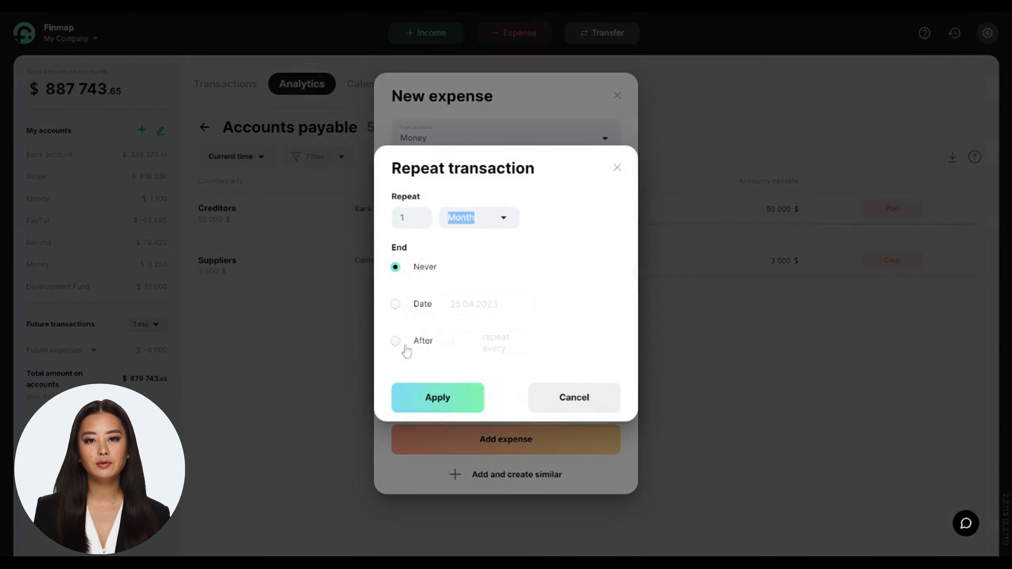
pyautogui.click(406, 346)
pyautogui.click(473, 341)
pyautogui.click(473, 341)
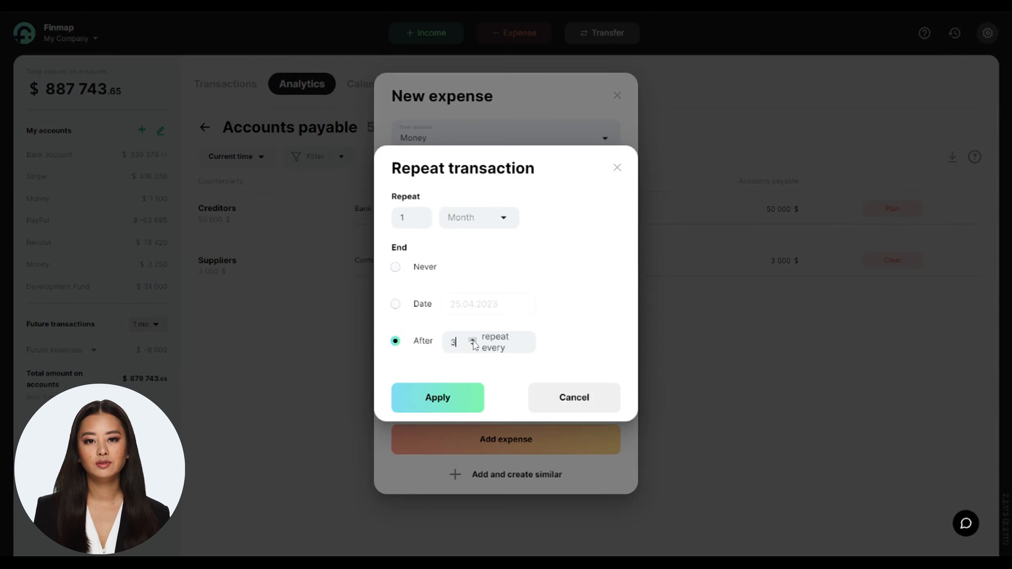
pyautogui.click(463, 392)
pyautogui.click(497, 443)
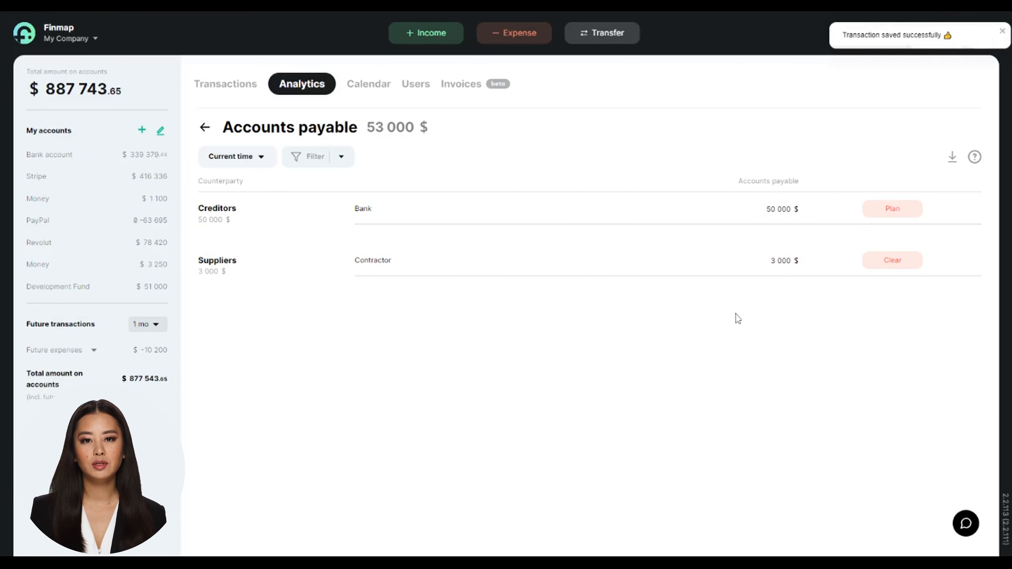
# Review the employee's future salary payments and show which of them can be settled
pyautogui.click(682, 271)
pyautogui.scroll(6, 649, 282)
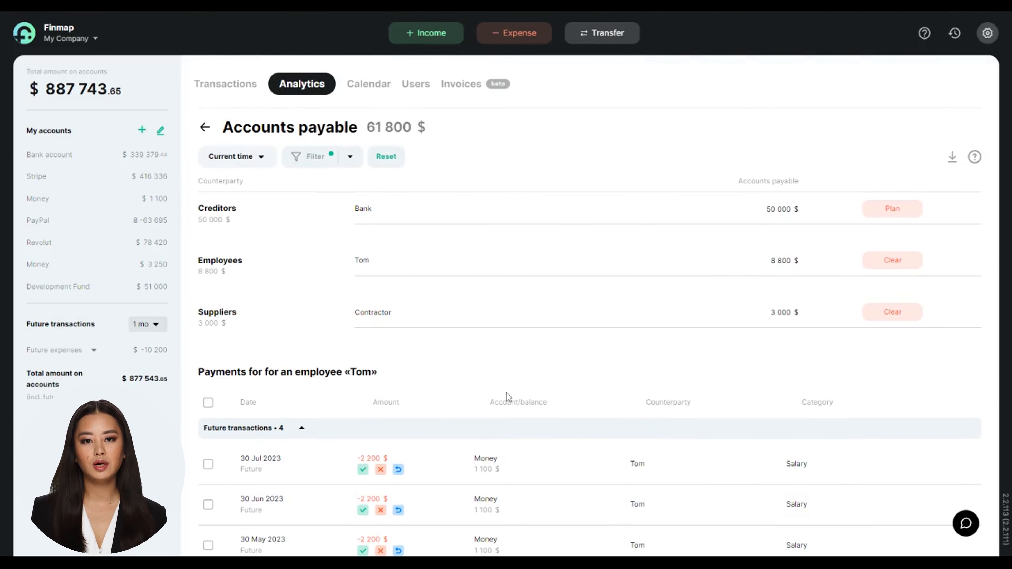
pyautogui.click(905, 262)
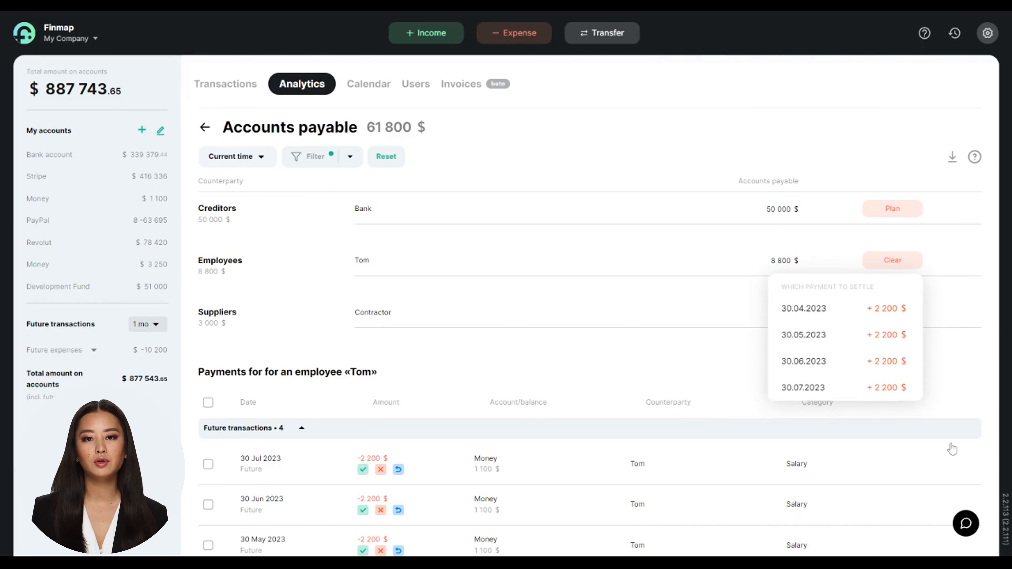
# Open the support chat
pyautogui.click(966, 523)
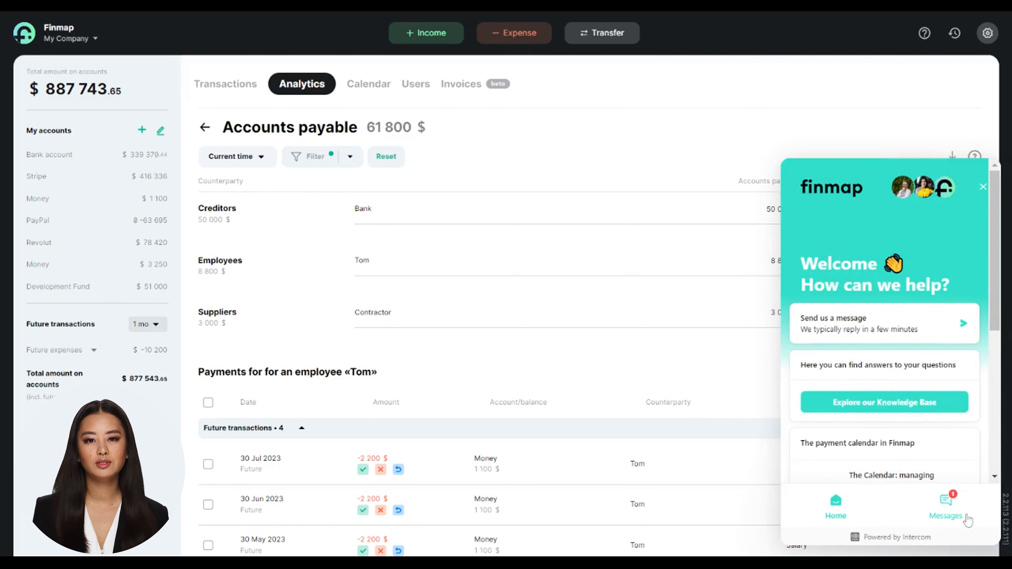